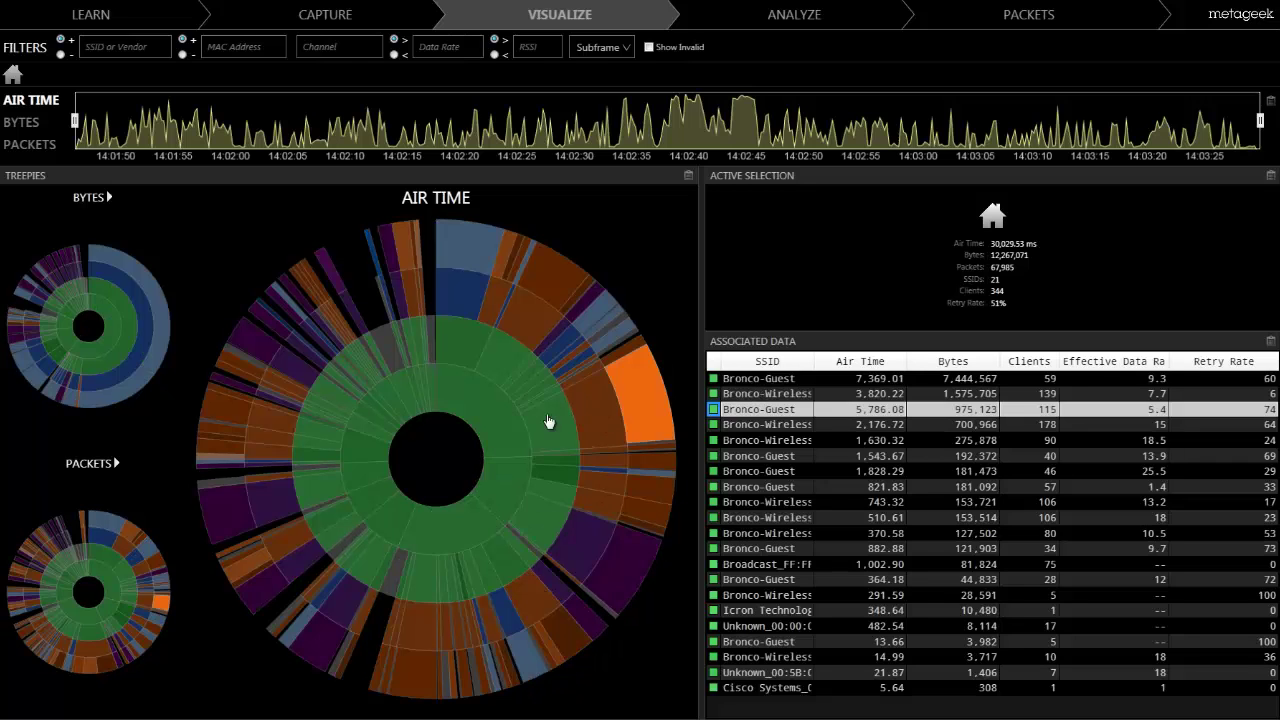
Step: Inspect the access points in the Air Time treepie and drill into the Bronco-Guest access point with the most bytes
mouse_move(475, 422)
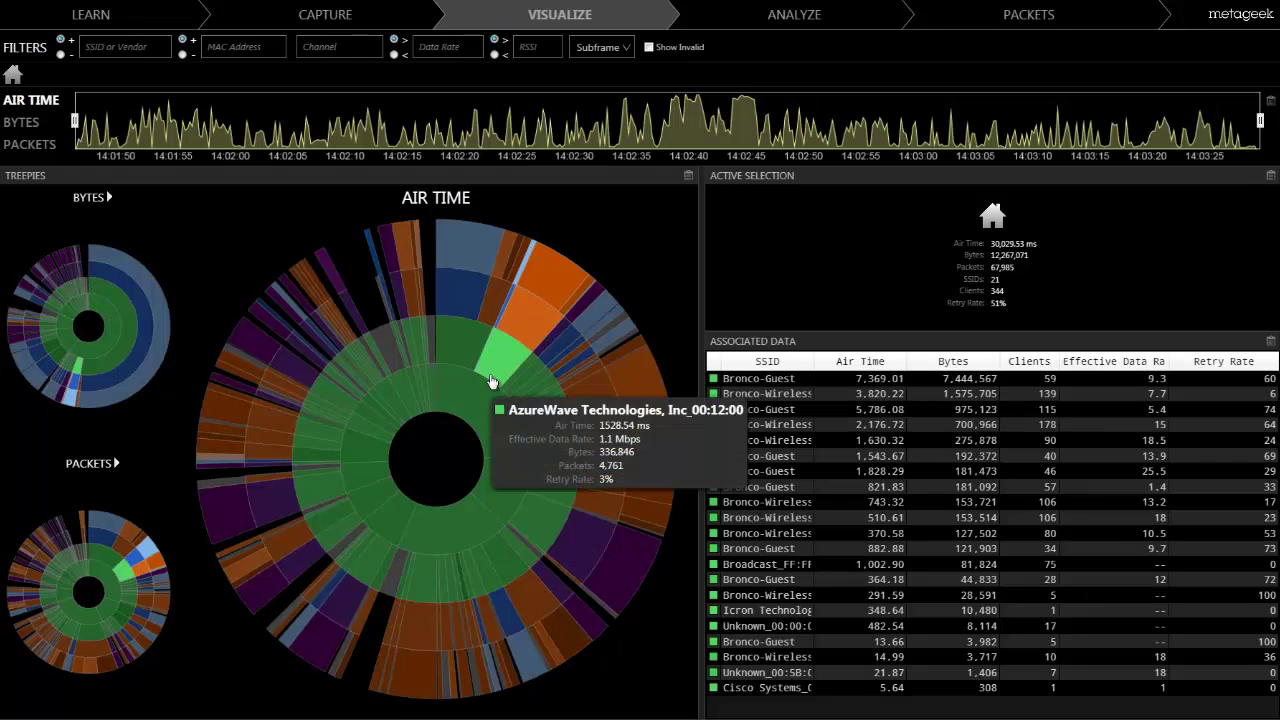
mouse_move(458, 366)
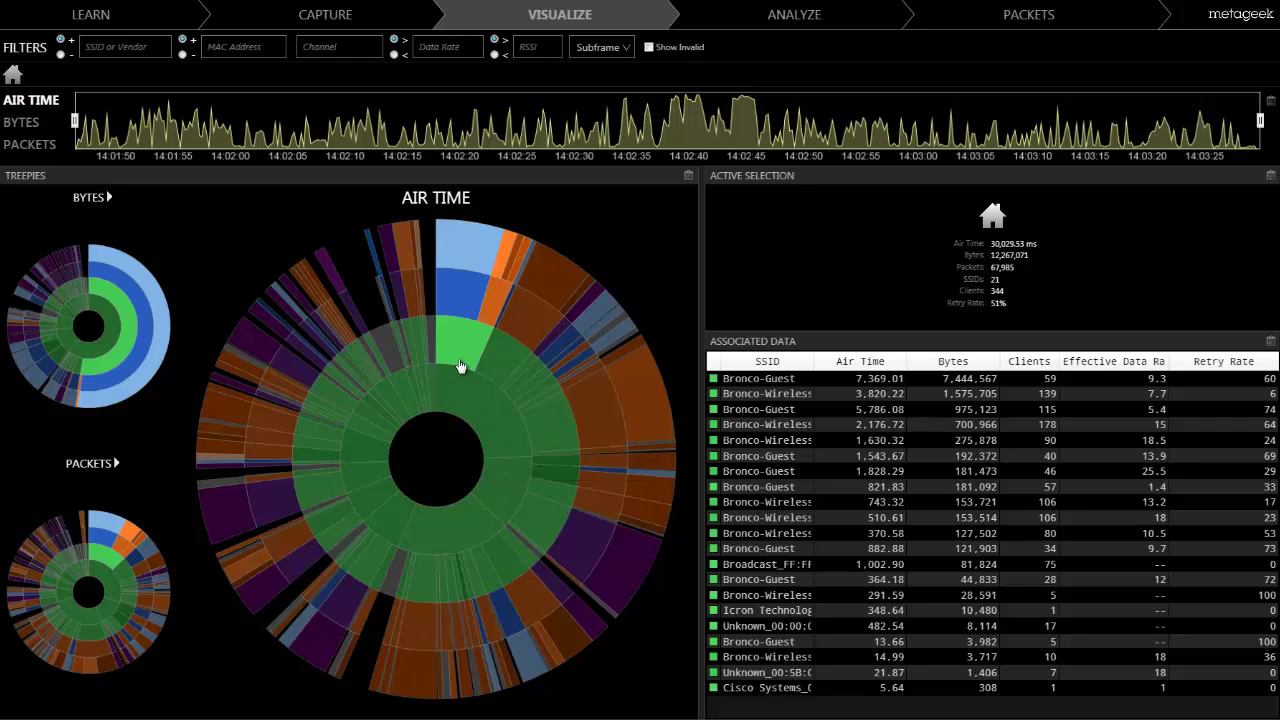
click(460, 366)
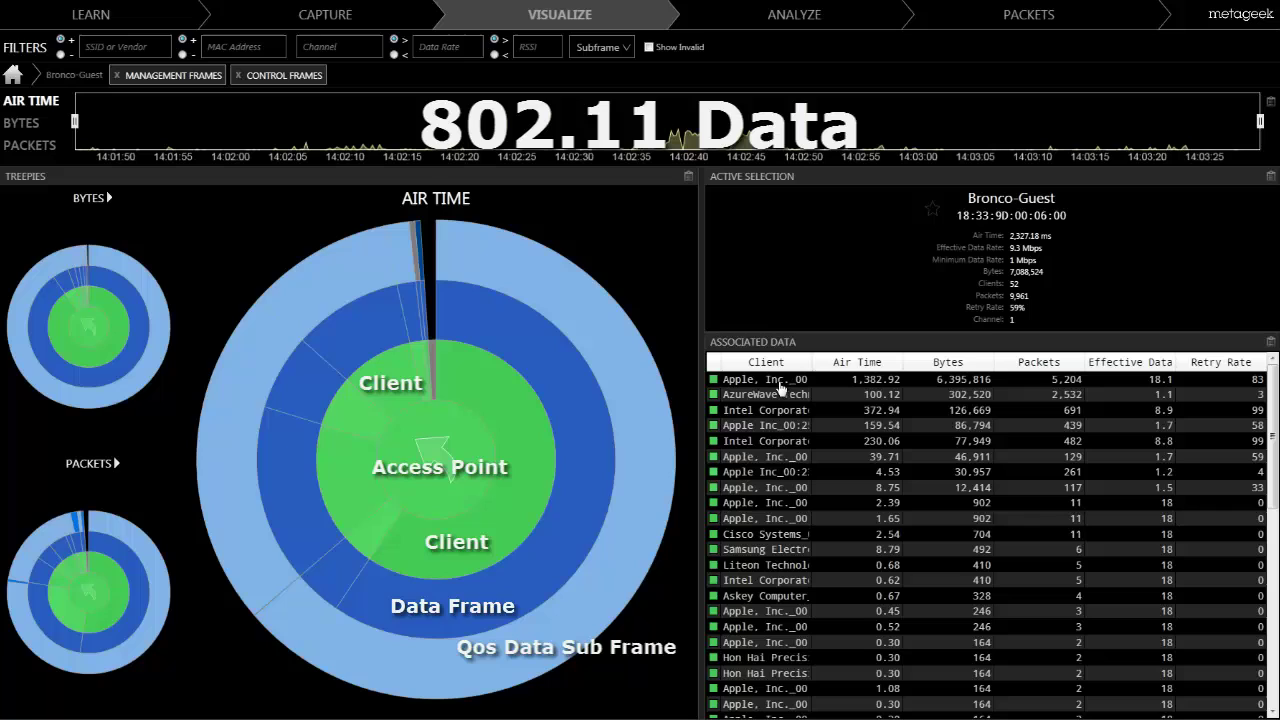
Step: Examine the Bronco-Guest clients' share of air time and their data rates in the treepie and the associated data table
mouse_move(461, 473)
mouse_move(639, 475)
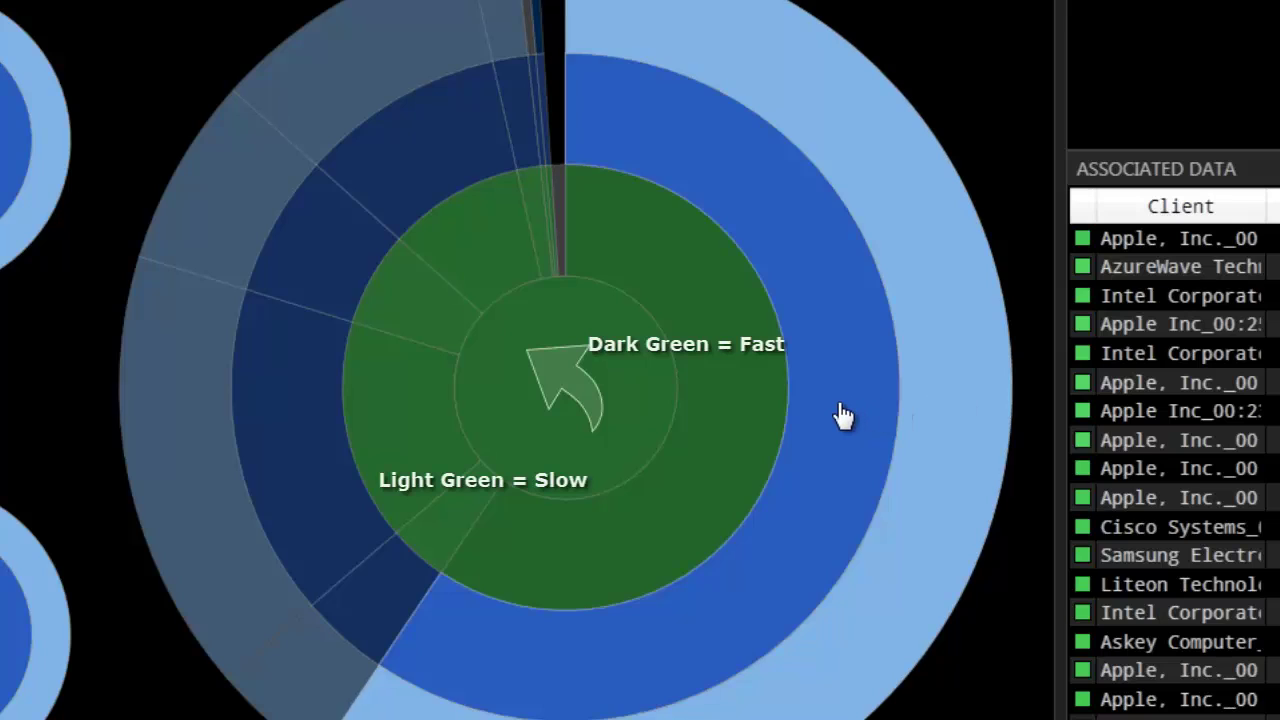
mouse_move(843, 416)
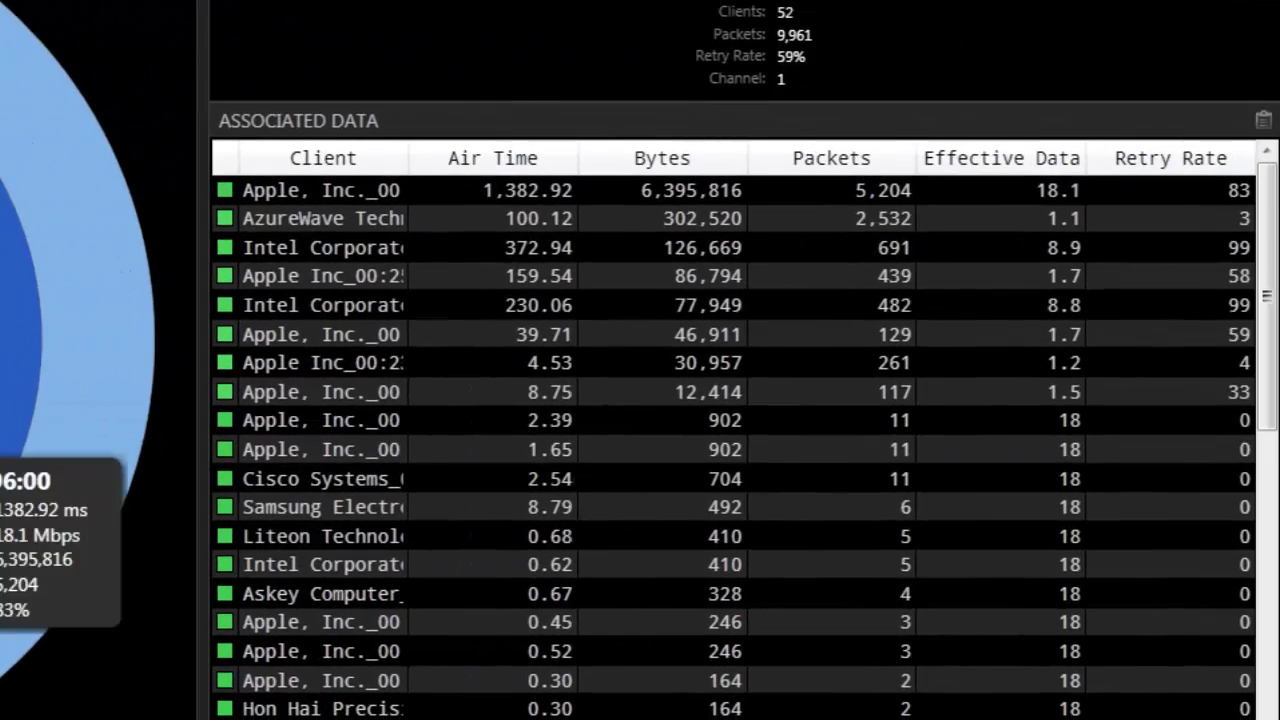
click(690, 198)
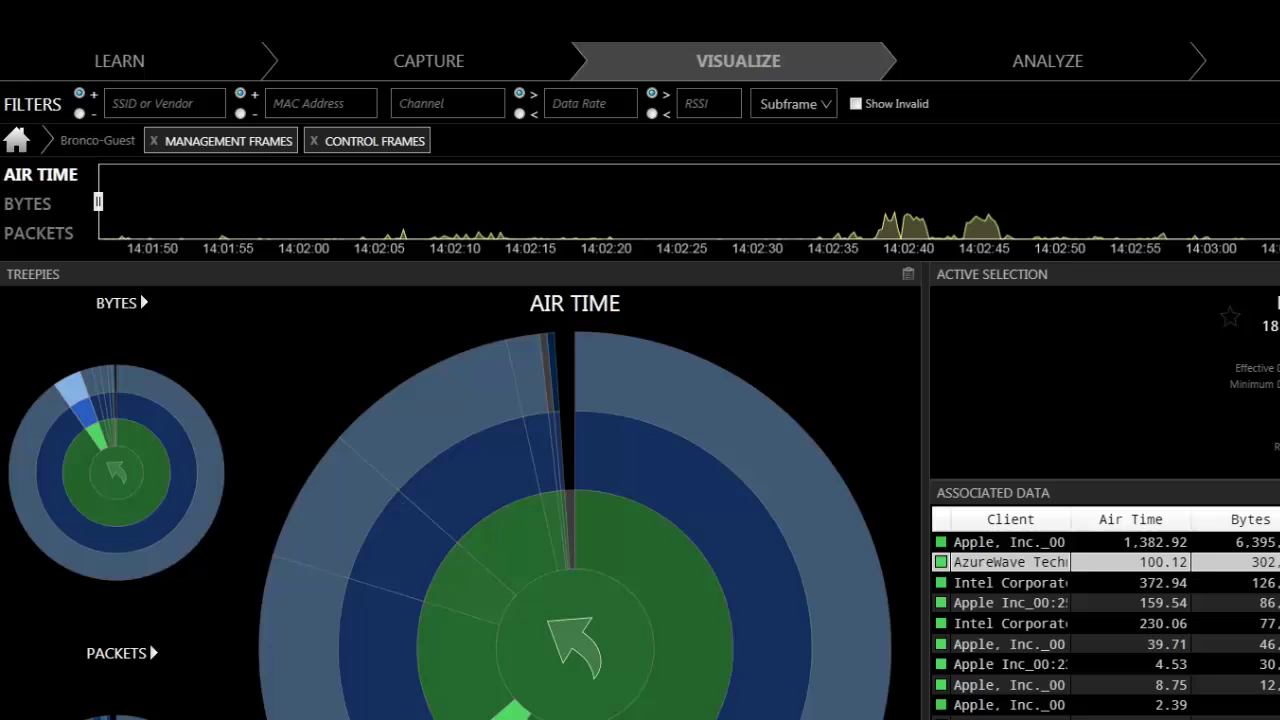
Step: Remove the Management Frames and Control Frames filters from the Bronco-Guest view and inspect the frame types used by its clients
click(153, 143)
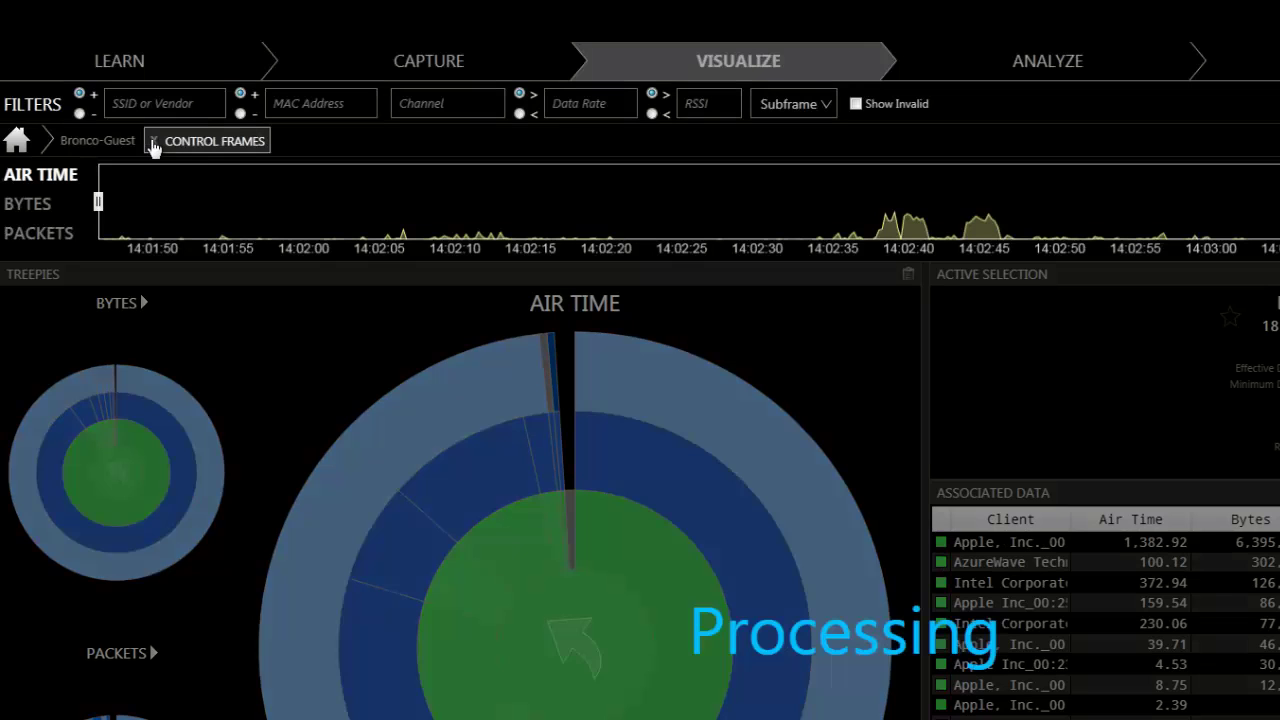
click(153, 143)
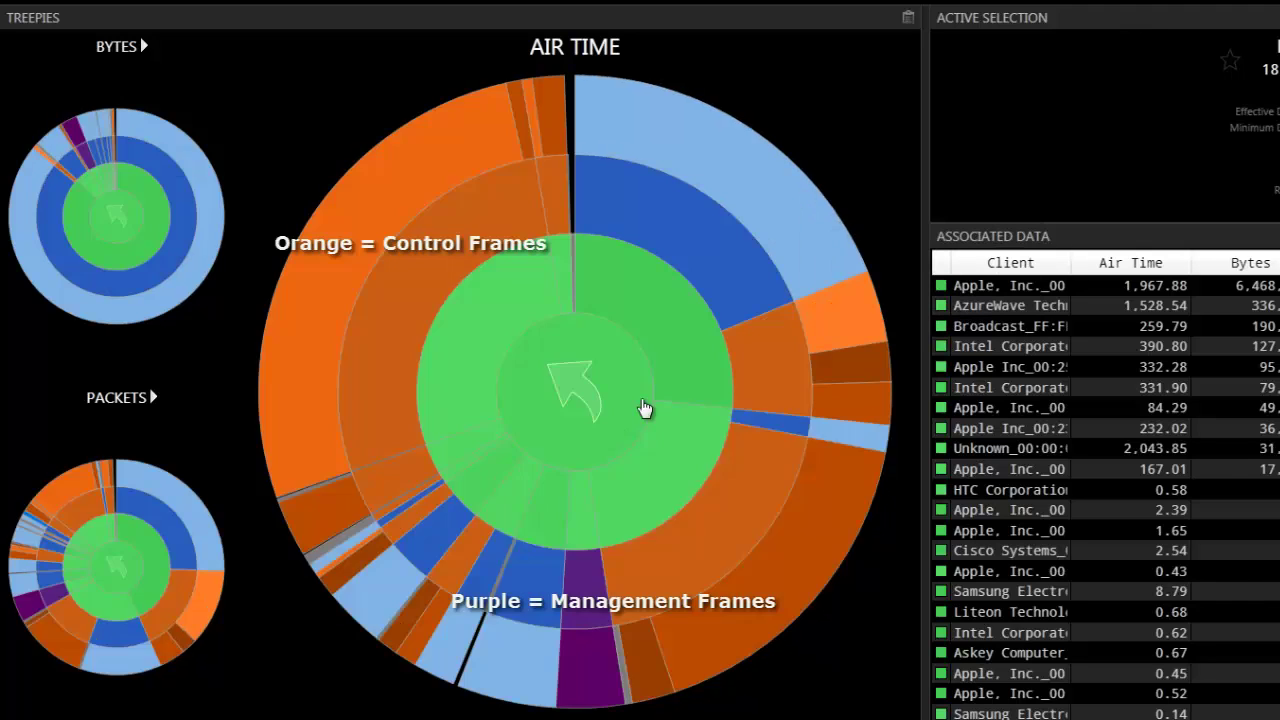
mouse_move(720, 371)
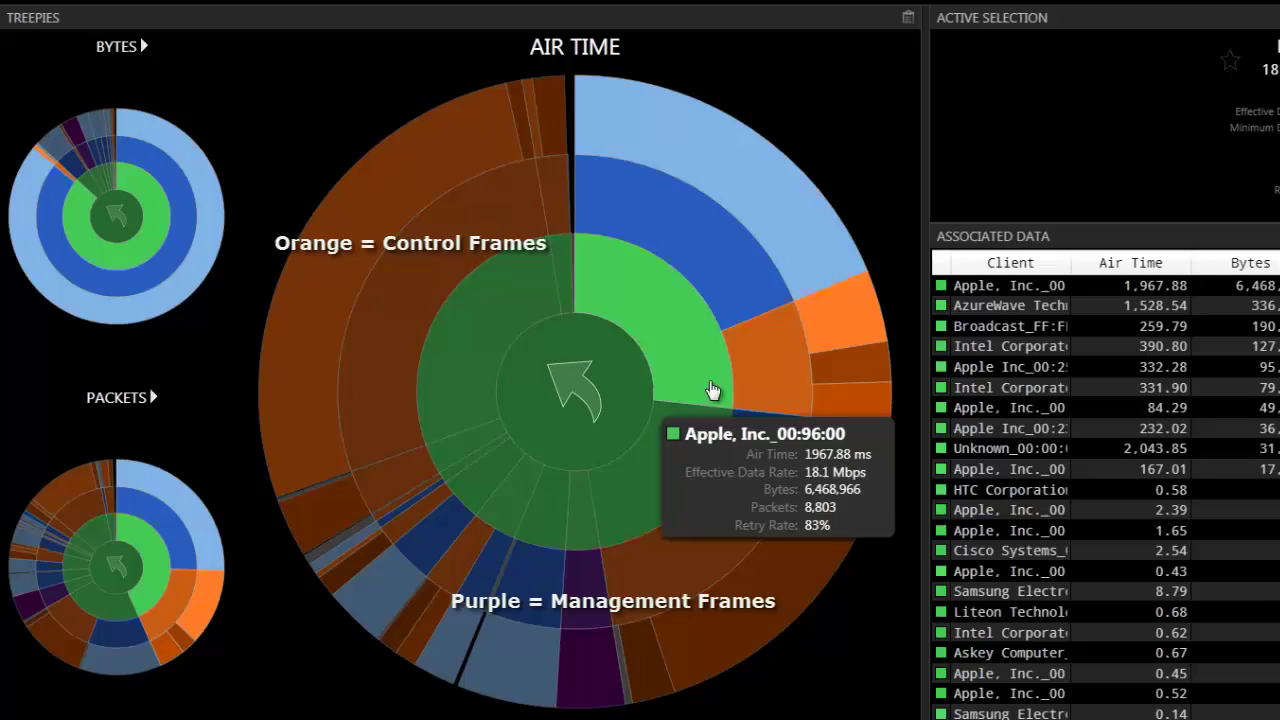
mouse_move(568, 504)
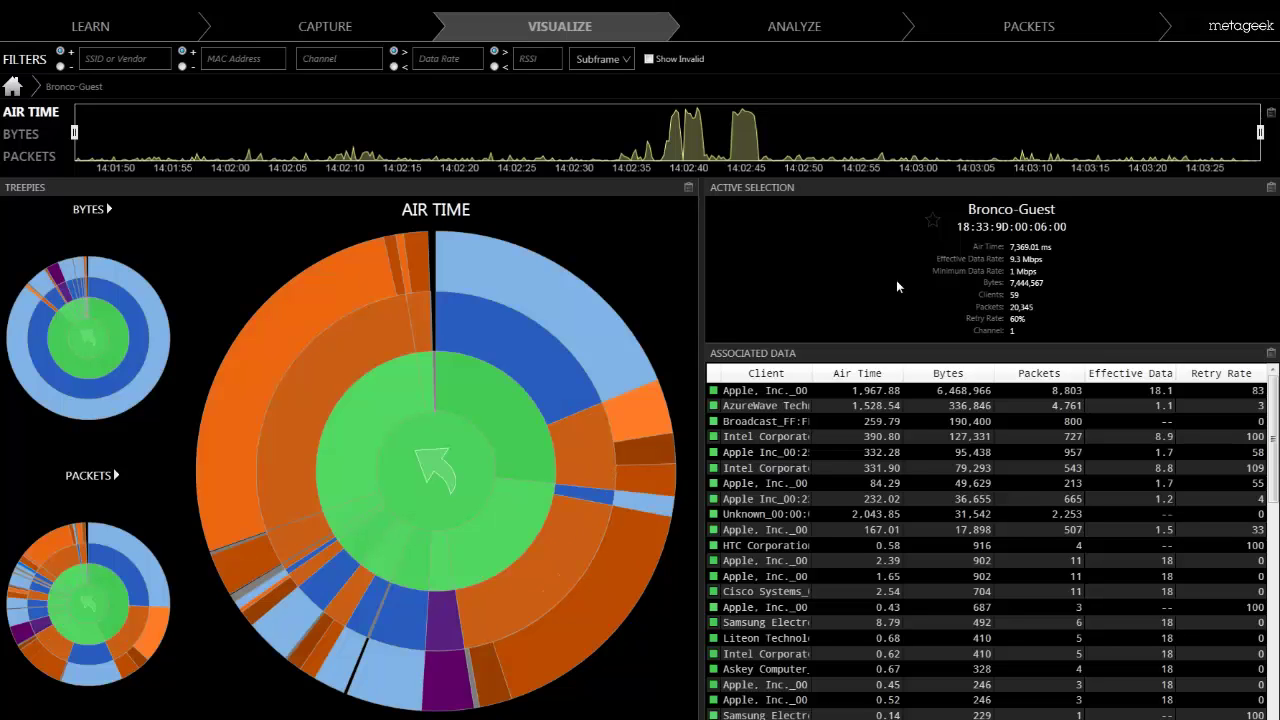
Step: Star the Bronco-Guest access point and go back up from it to the overview of all networks
click(932, 220)
mouse_move(473, 481)
click(473, 481)
mouse_move(498, 451)
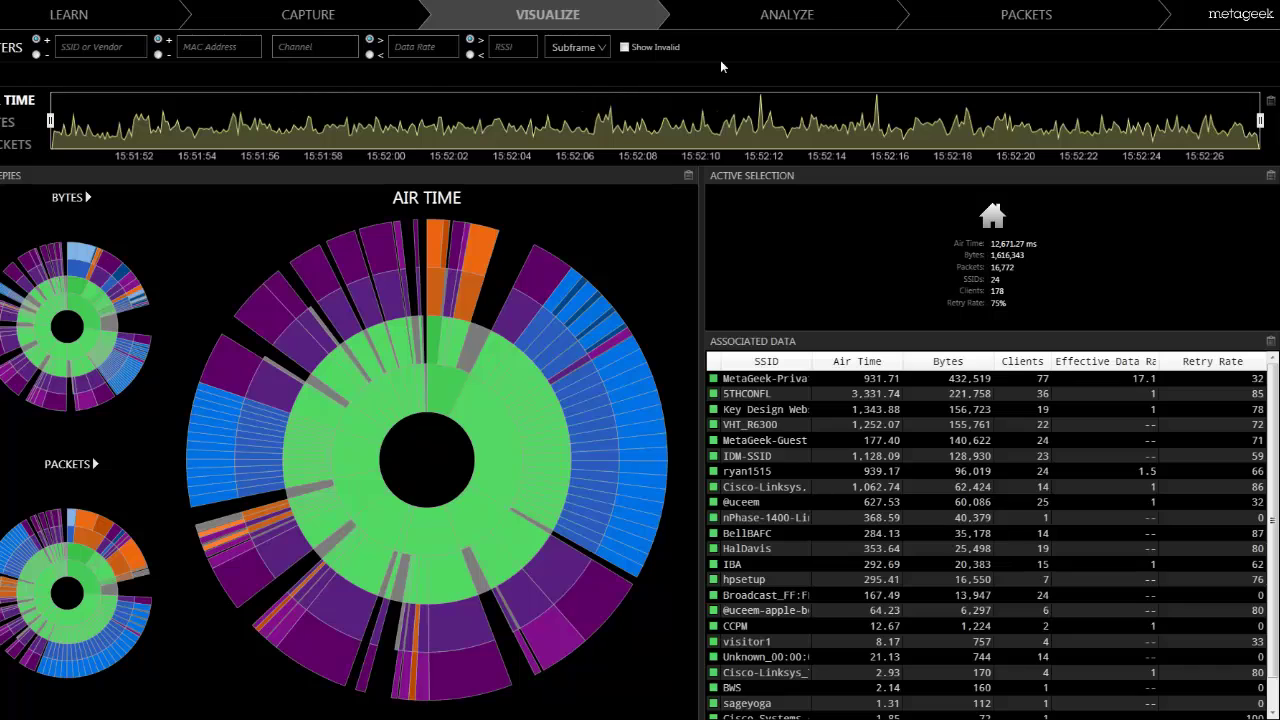
Step: Star 5THCONFL for analysis and expand the explanations of the protection mode suggestion and the High Retransmits issue
click(777, 25)
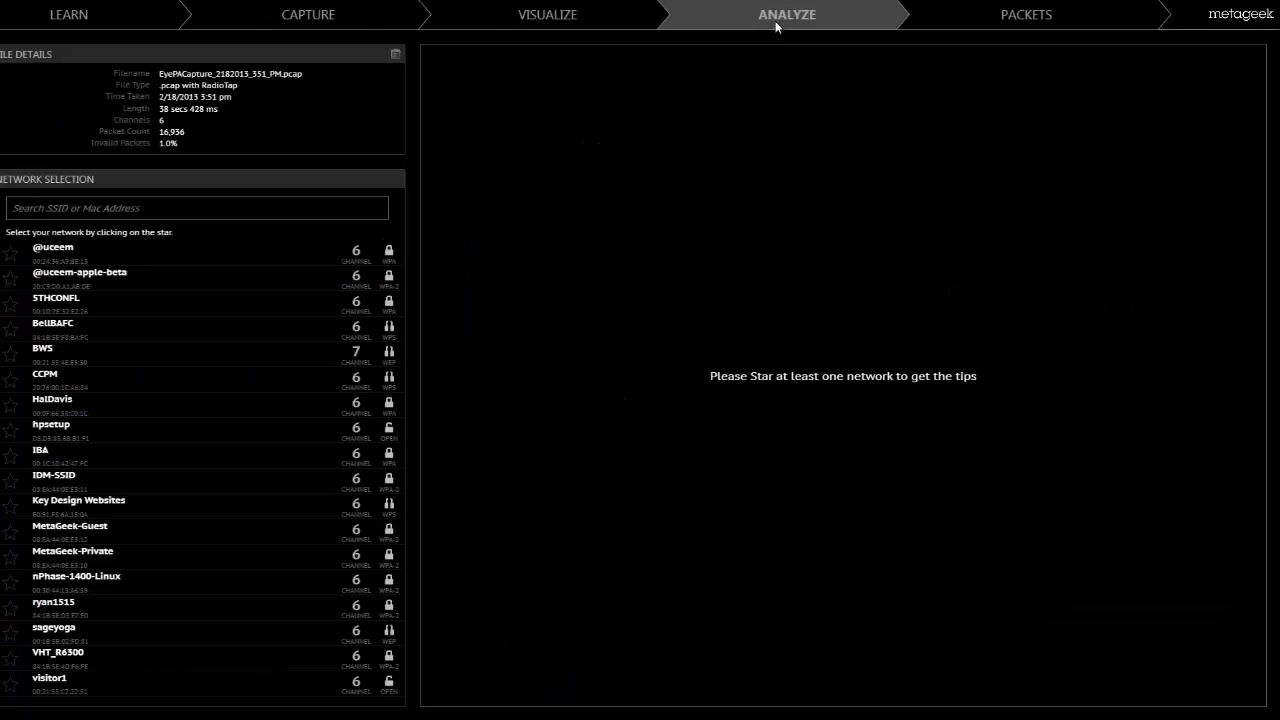
click(12, 304)
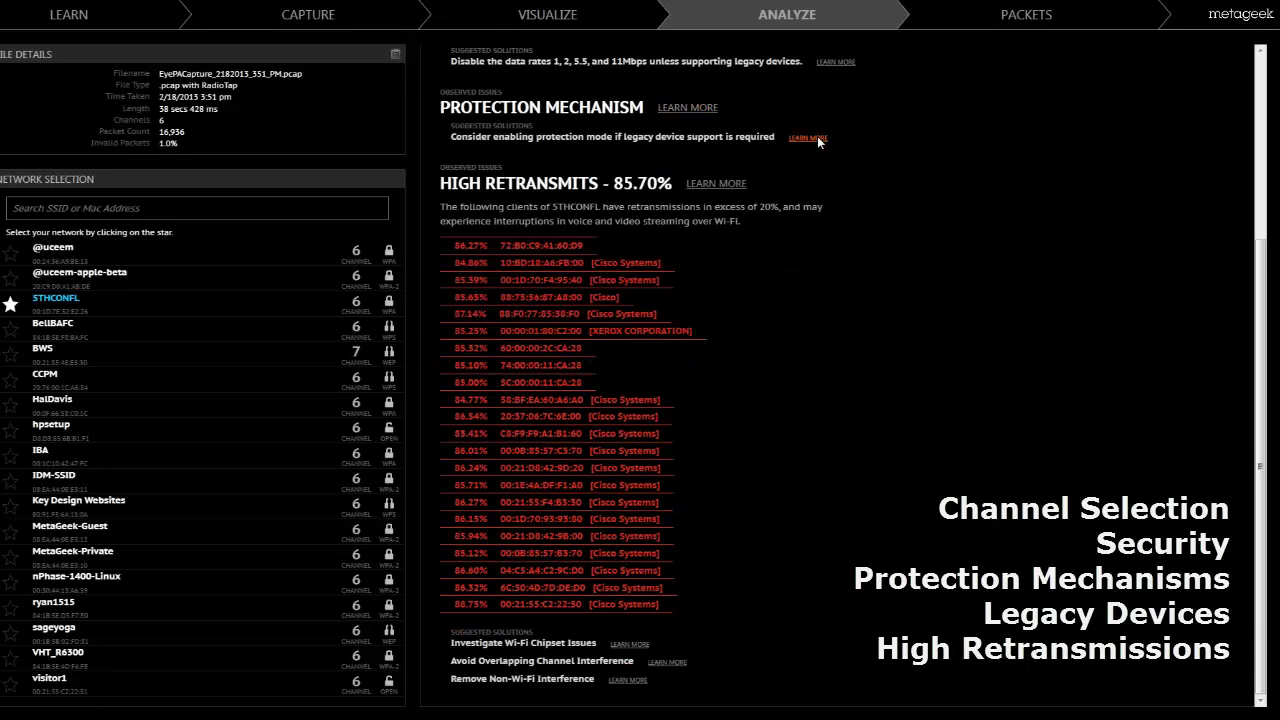
click(817, 136)
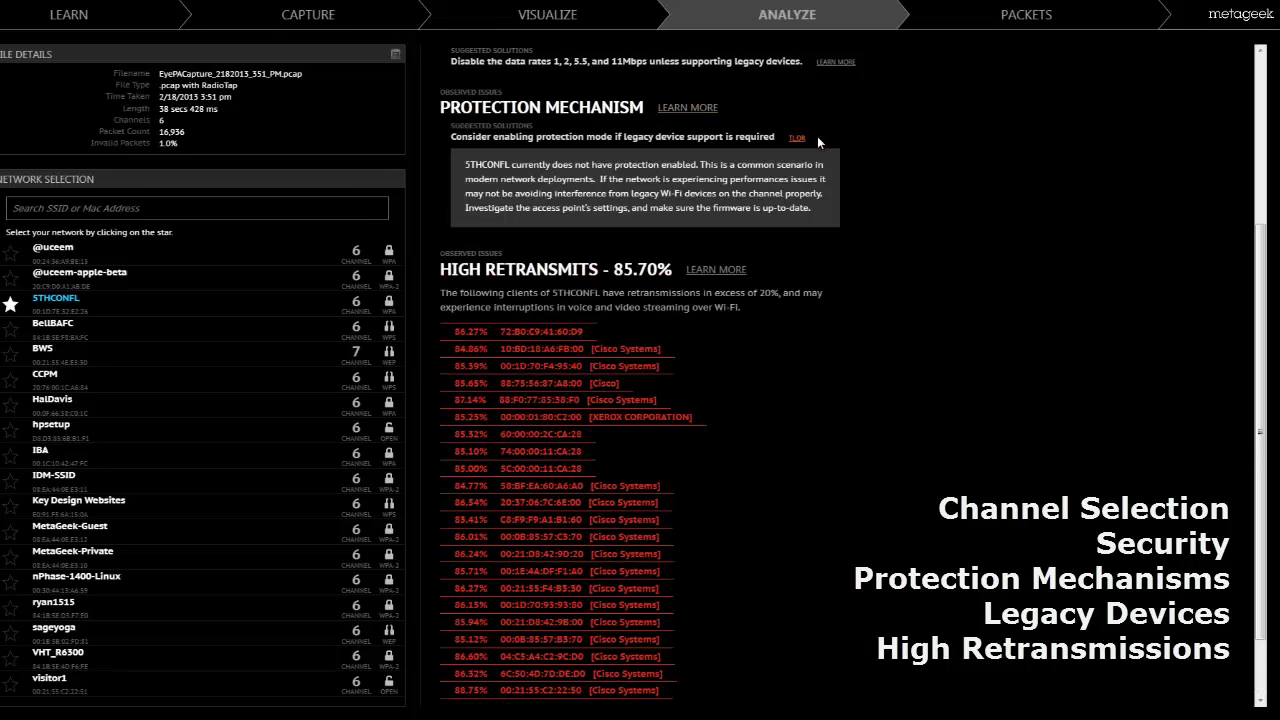
click(719, 270)
scroll(723, 271, down, 2)
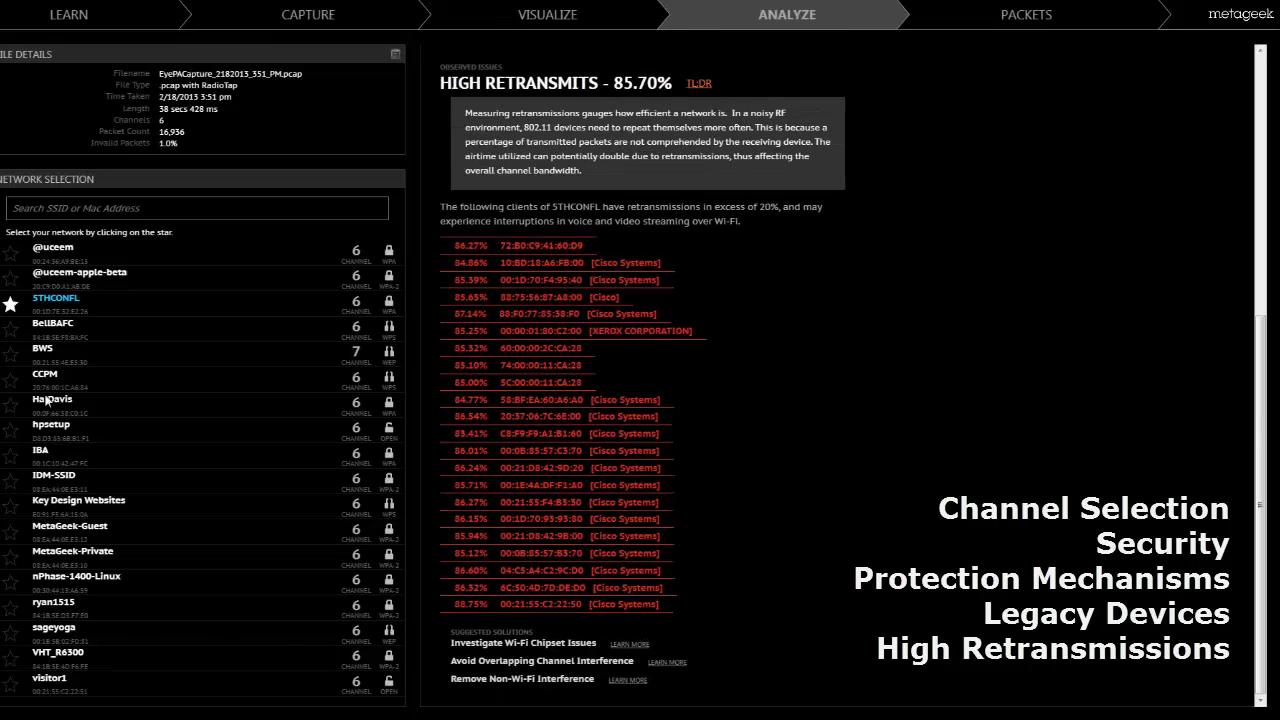
Step: Star BellBAFC as well and expand the explanations for disabling its WPS security setting and eliminating legacy devices
click(11, 329)
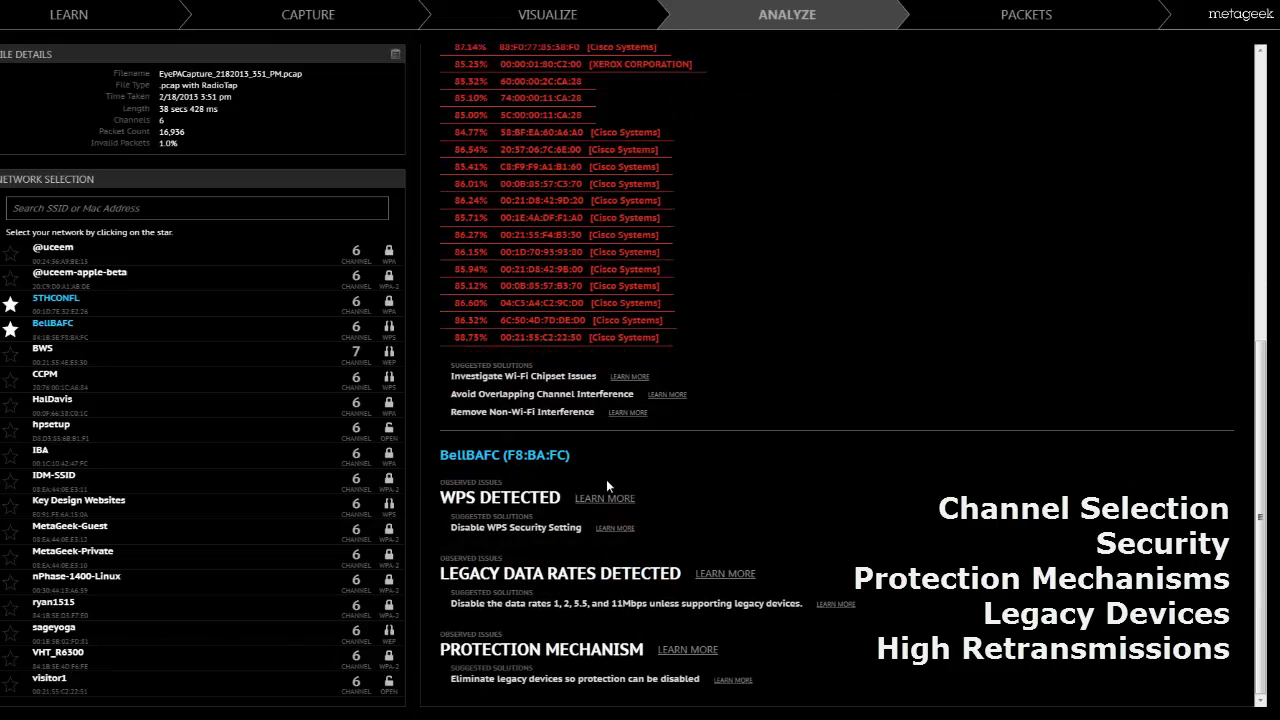
click(606, 528)
scroll(612, 530, down, 1)
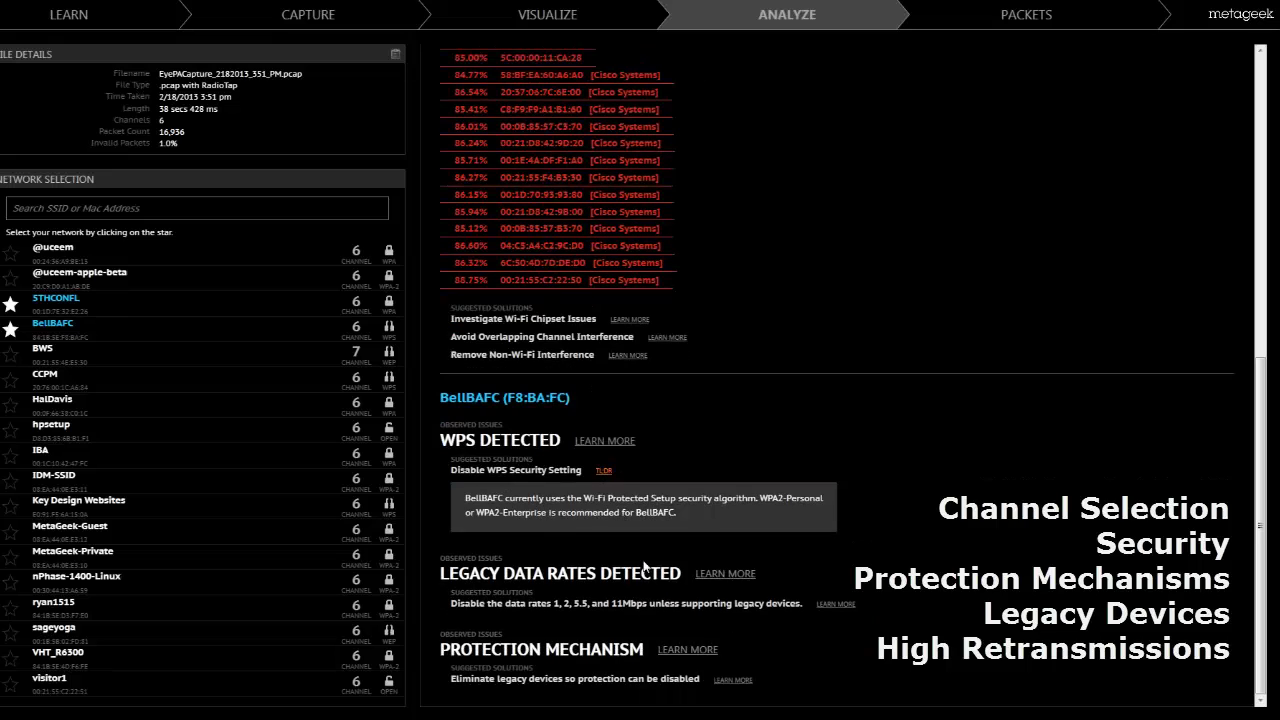
click(728, 679)
scroll(733, 660, down, 1)
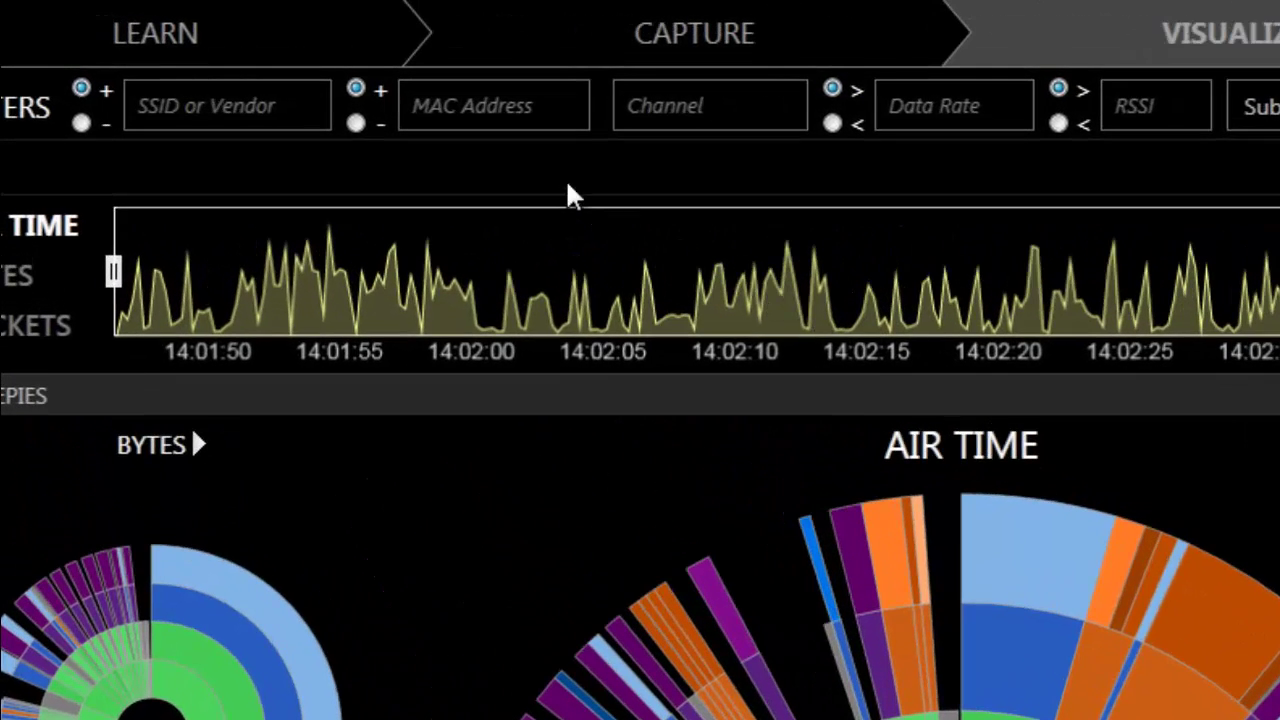
Step: Filter the 14:01–14:03 capture's visualization to the MAC address F0:B4:79:00:96:00
click(473, 107)
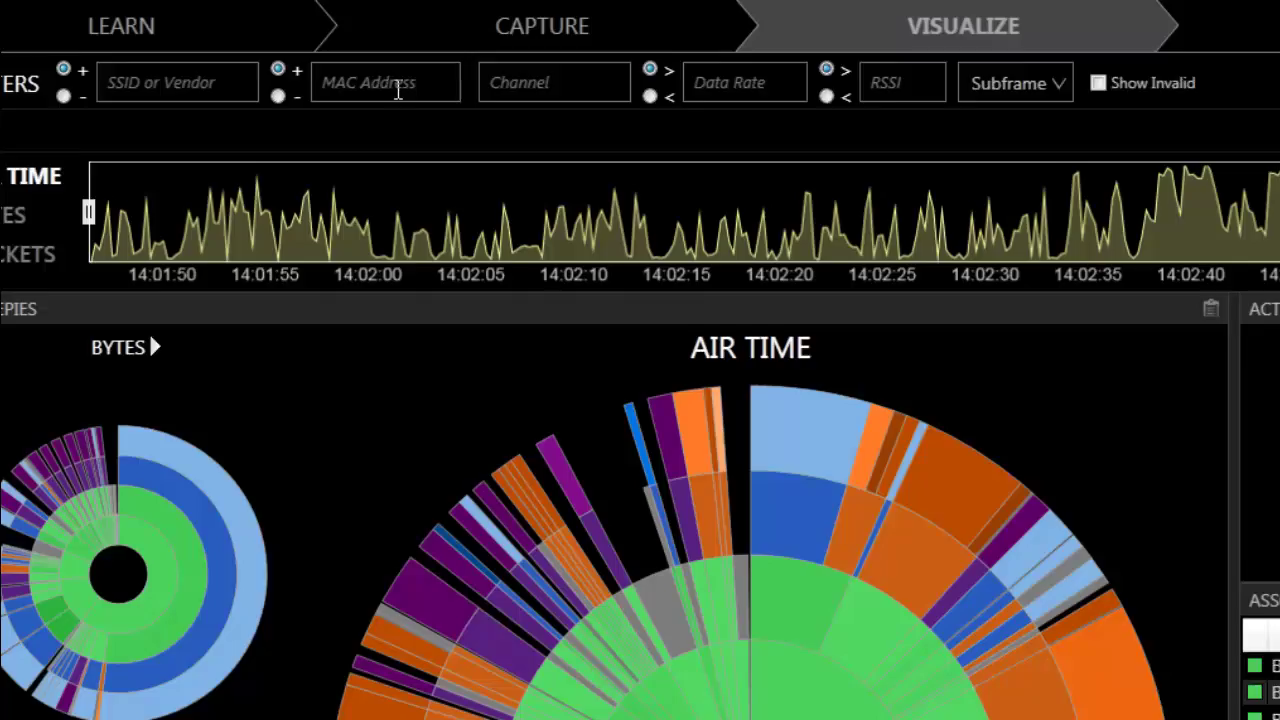
text(F0:B4:79:00:96:00)
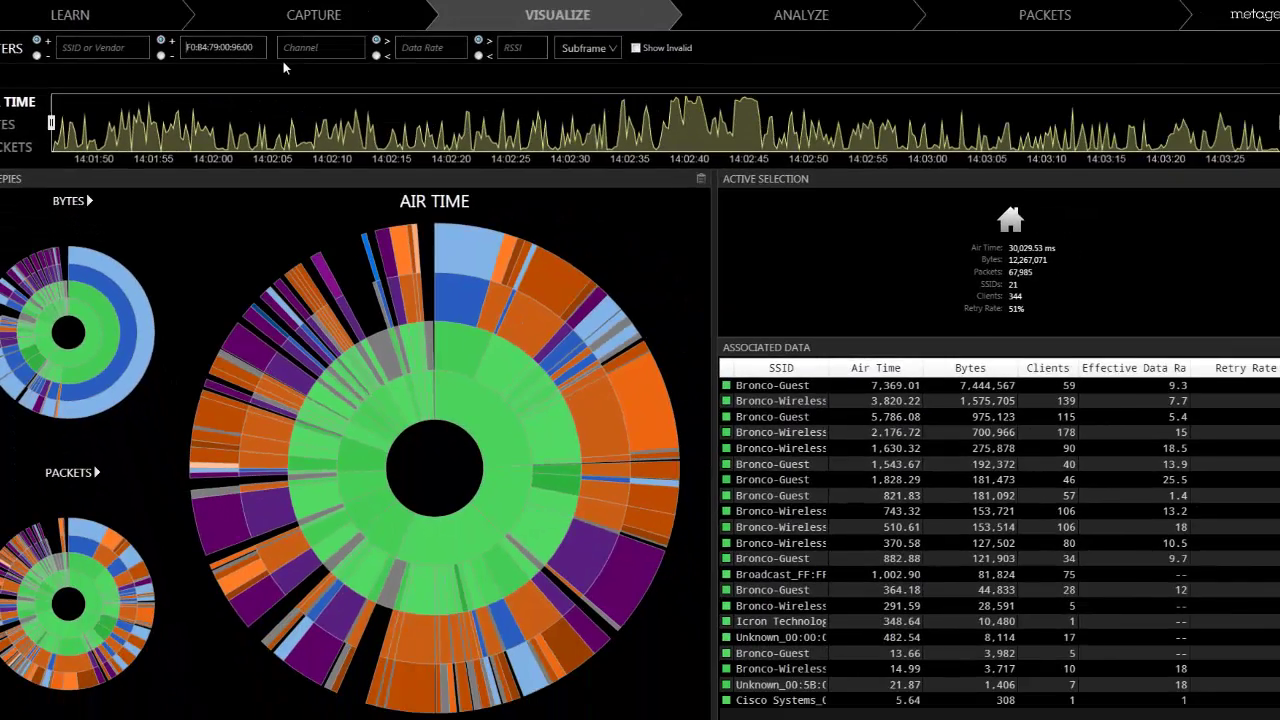
key(Return)
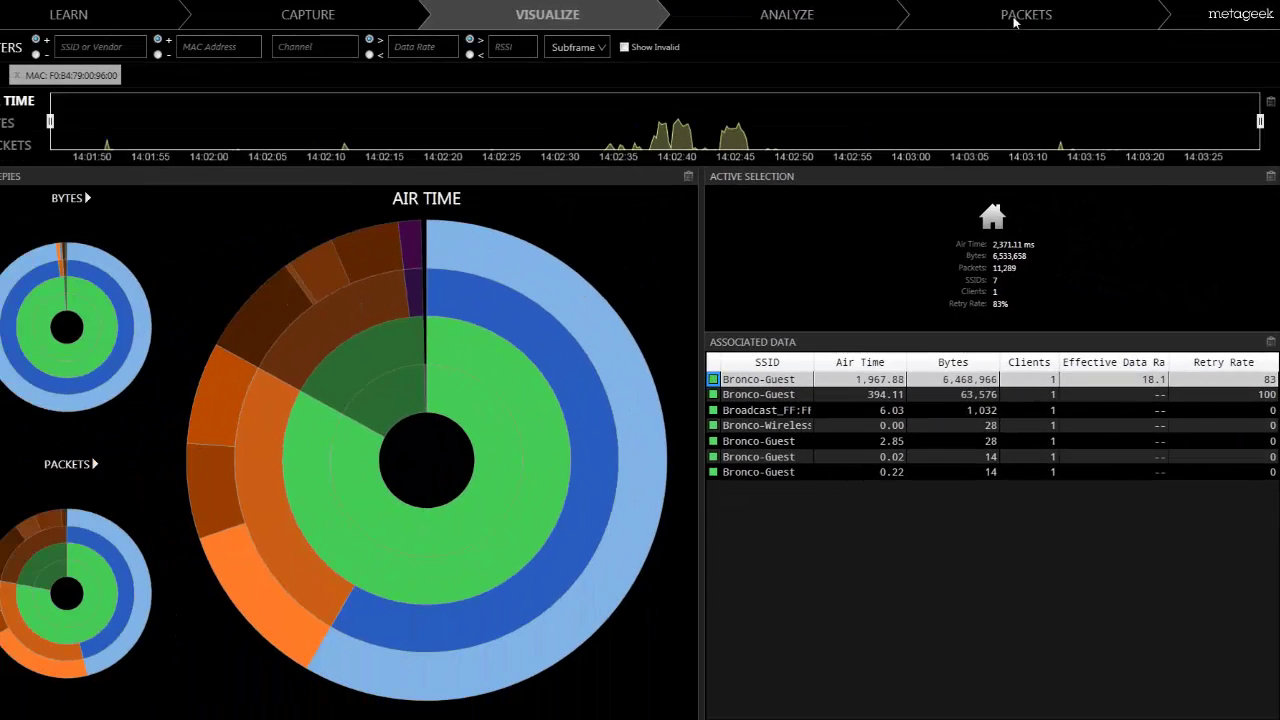
Step: Show the filtered client's packet list and examine the Block ACK packets that follow the QoS Data frames
click(1015, 22)
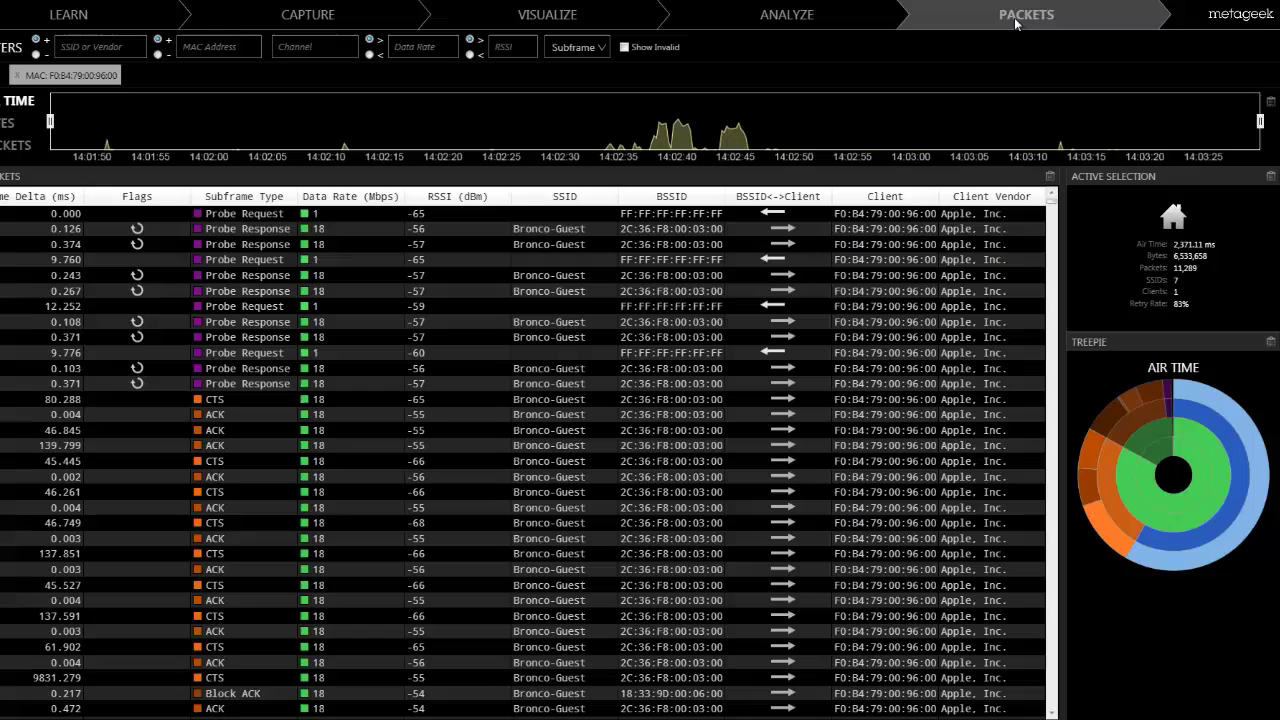
scroll(660, 408, down, 10)
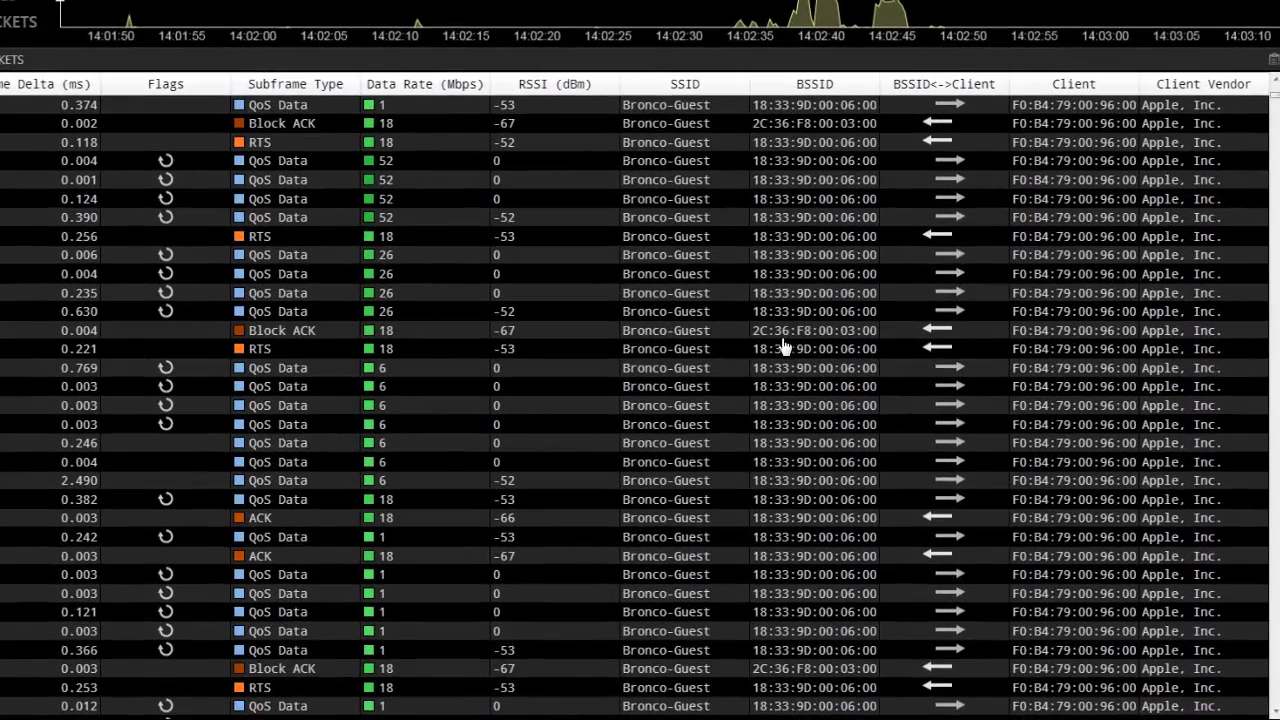
click(251, 337)
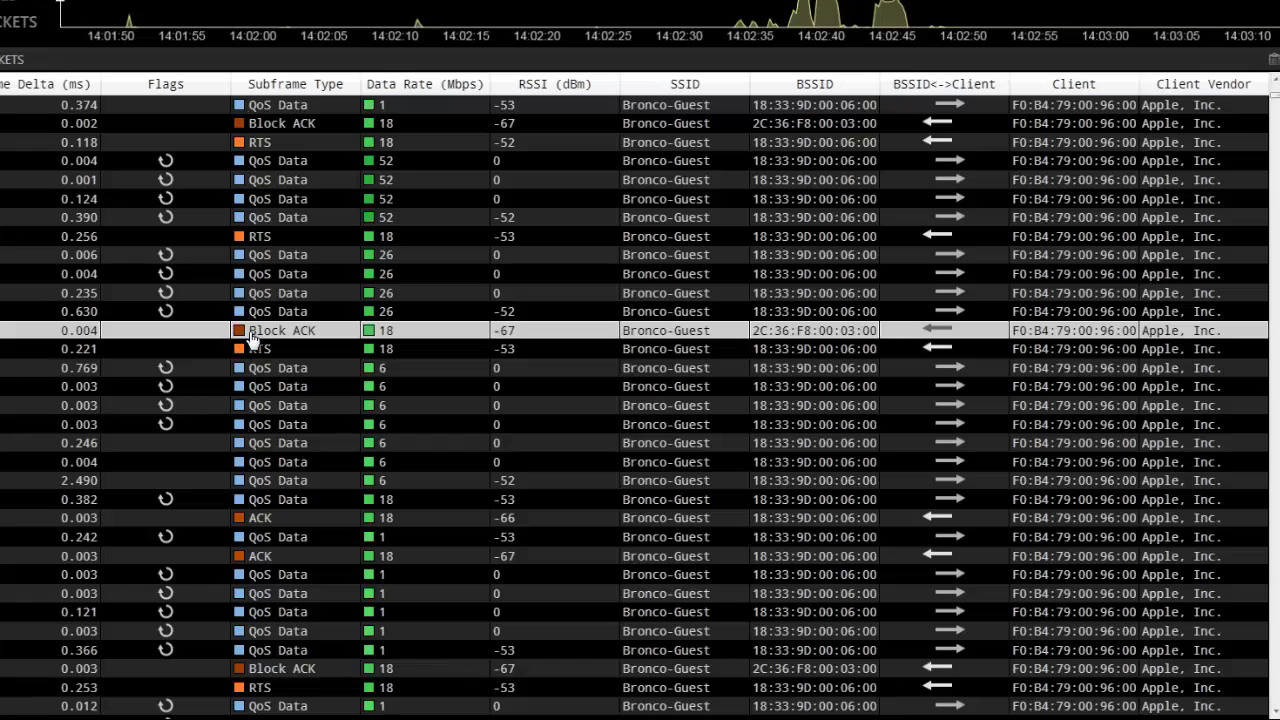
scroll(272, 505, down, 3)
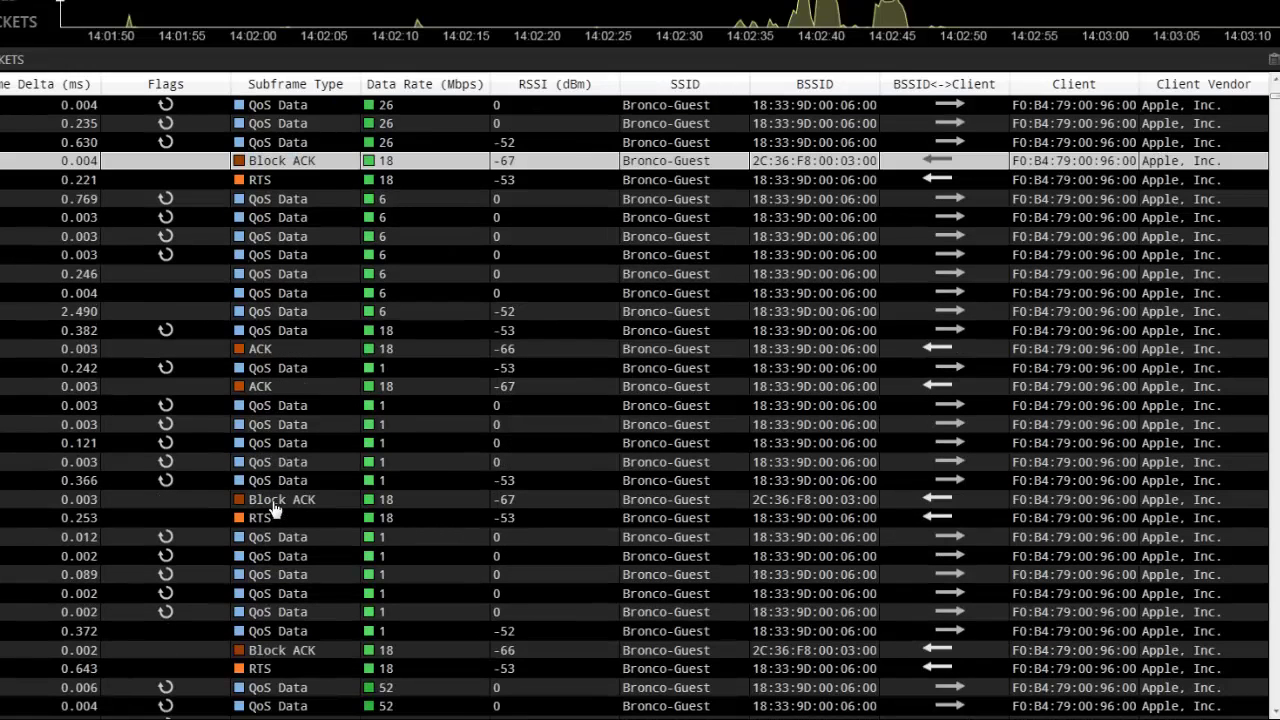
click(272, 502)
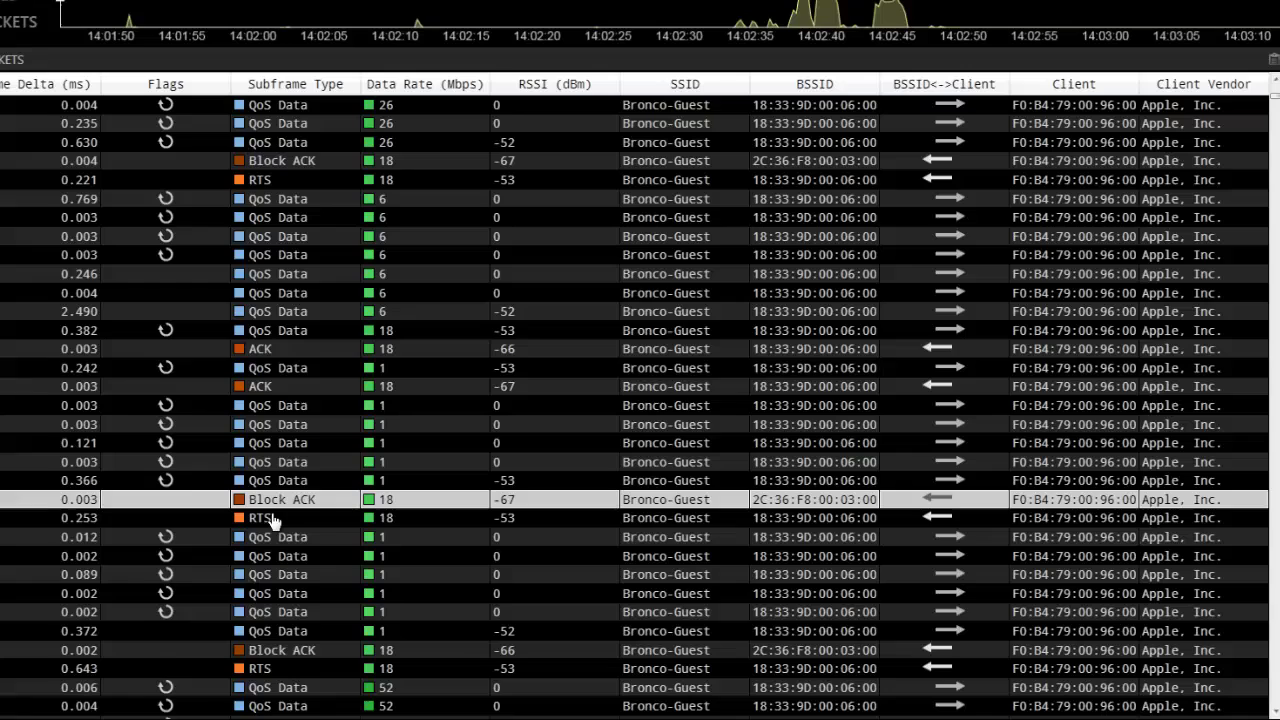
scroll(272, 521, down, 2)
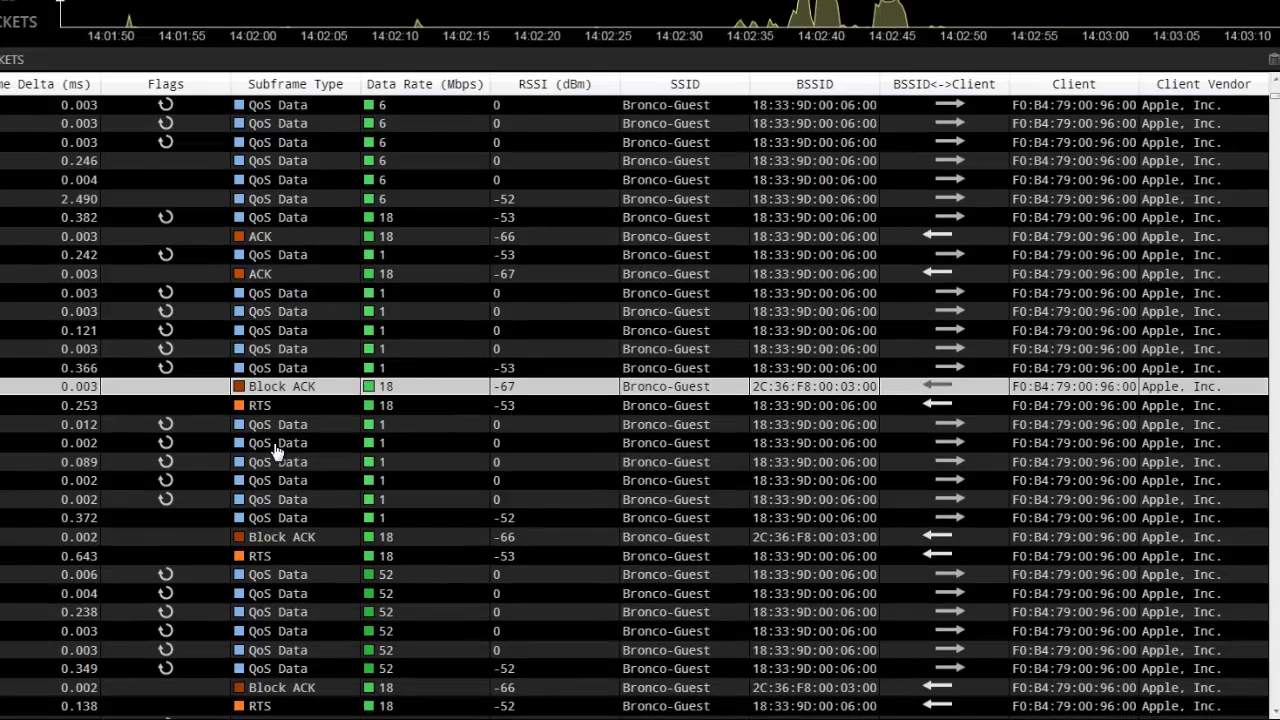
Step: Go through the retransmitted 1 Mbps QoS Data frames after the RTS packet one by one and review the packets below
click(277, 424)
click(278, 443)
click(278, 462)
click(278, 480)
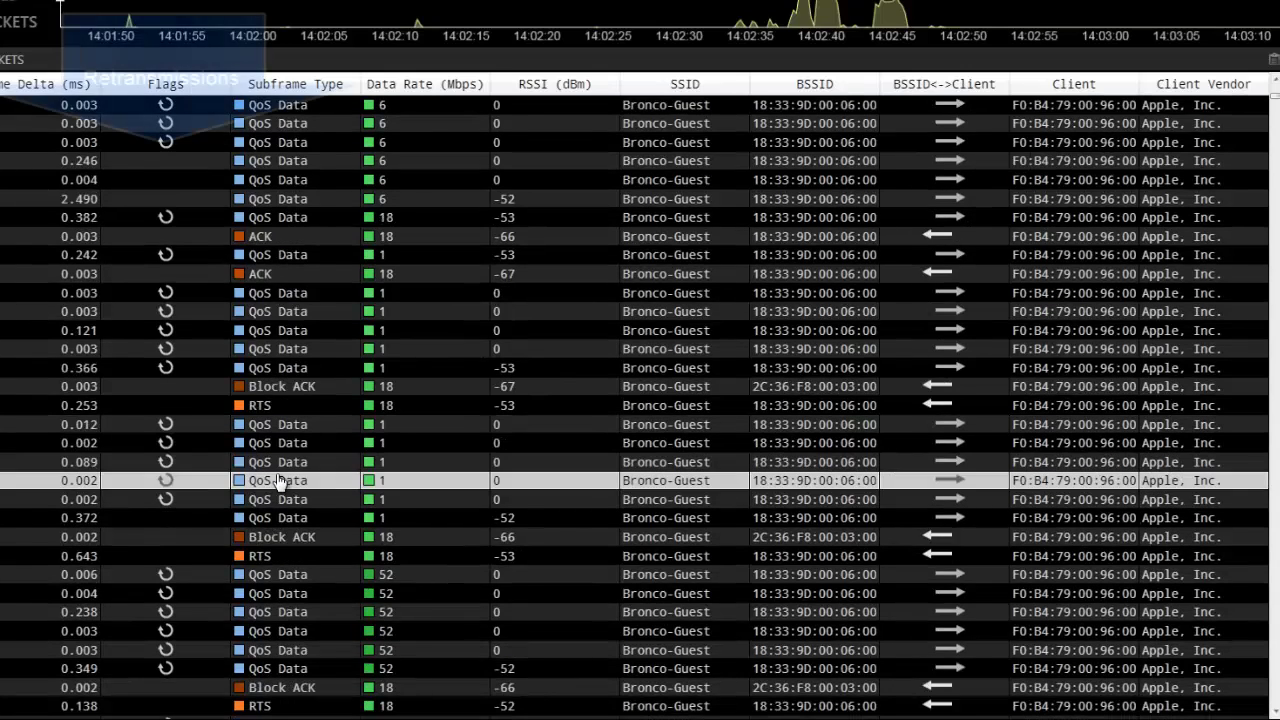
click(278, 499)
scroll(278, 503, down, 6)
scroll(278, 503, down, 2)
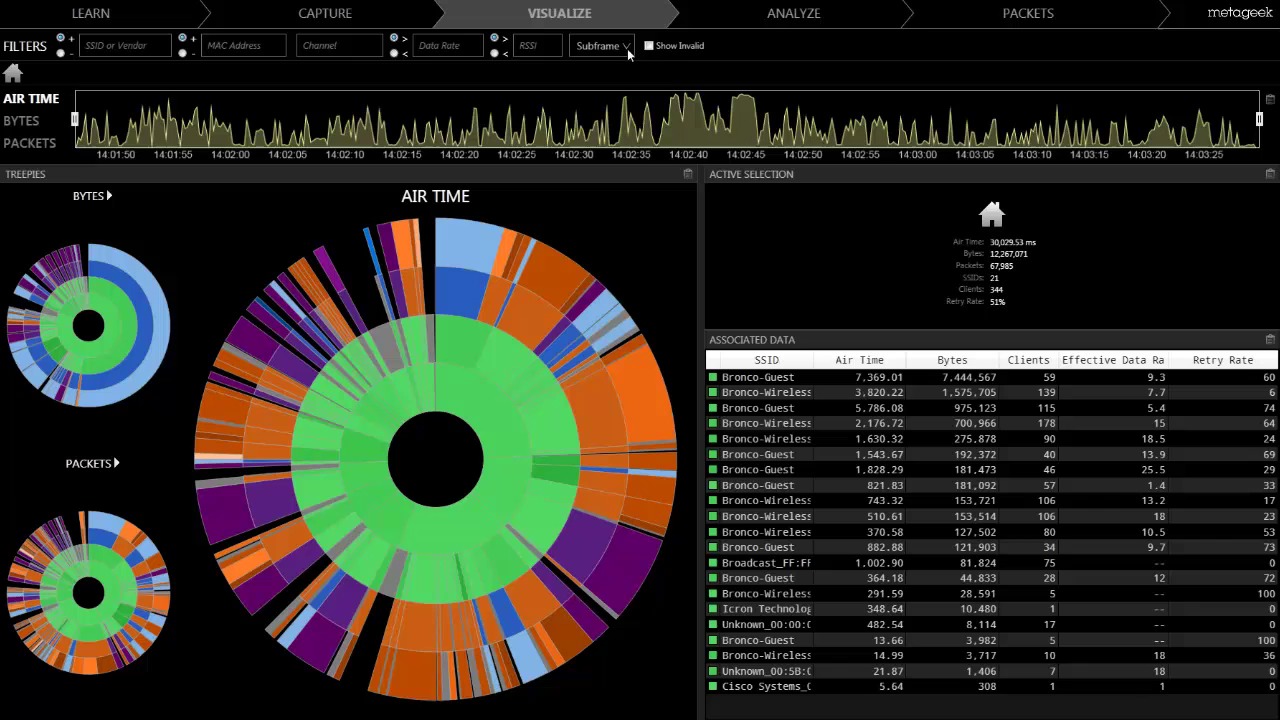
Step: Exclude the Beacon, Probe Response, Probe Request and Action subframes plus all data frames and control frames from the unfiltered capture
click(625, 47)
click(604, 79)
click(604, 93)
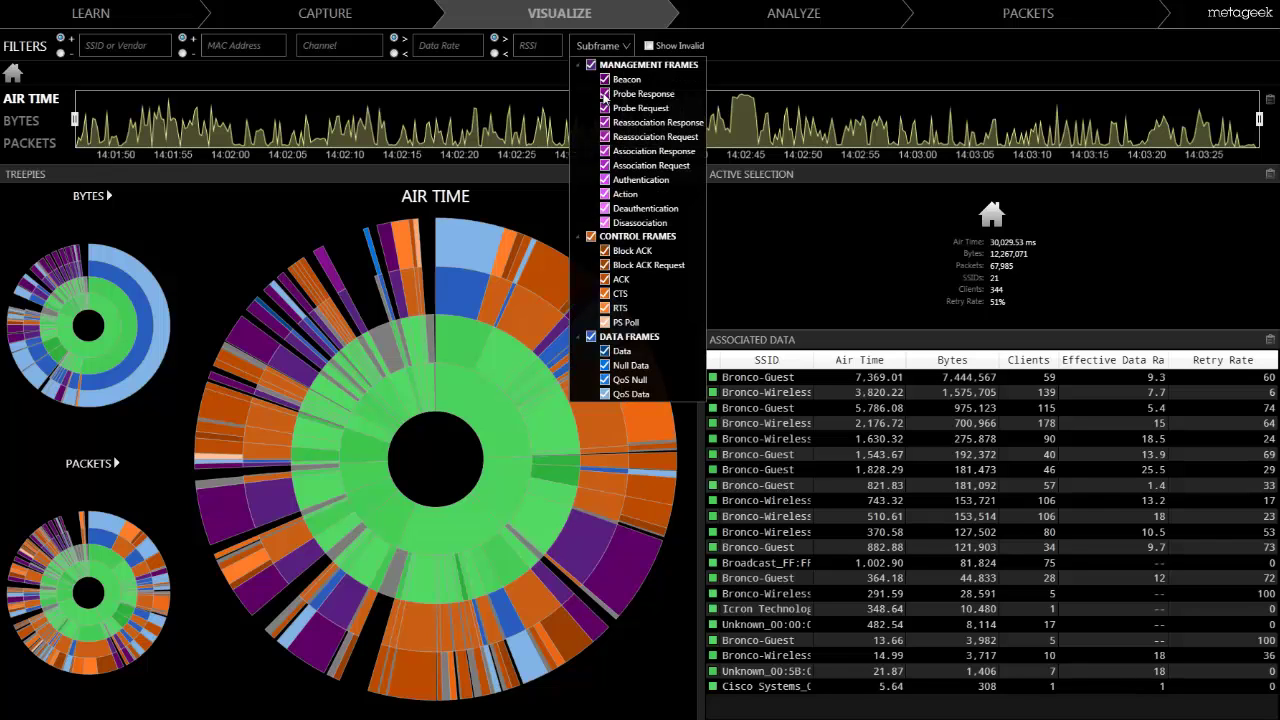
click(604, 108)
click(604, 194)
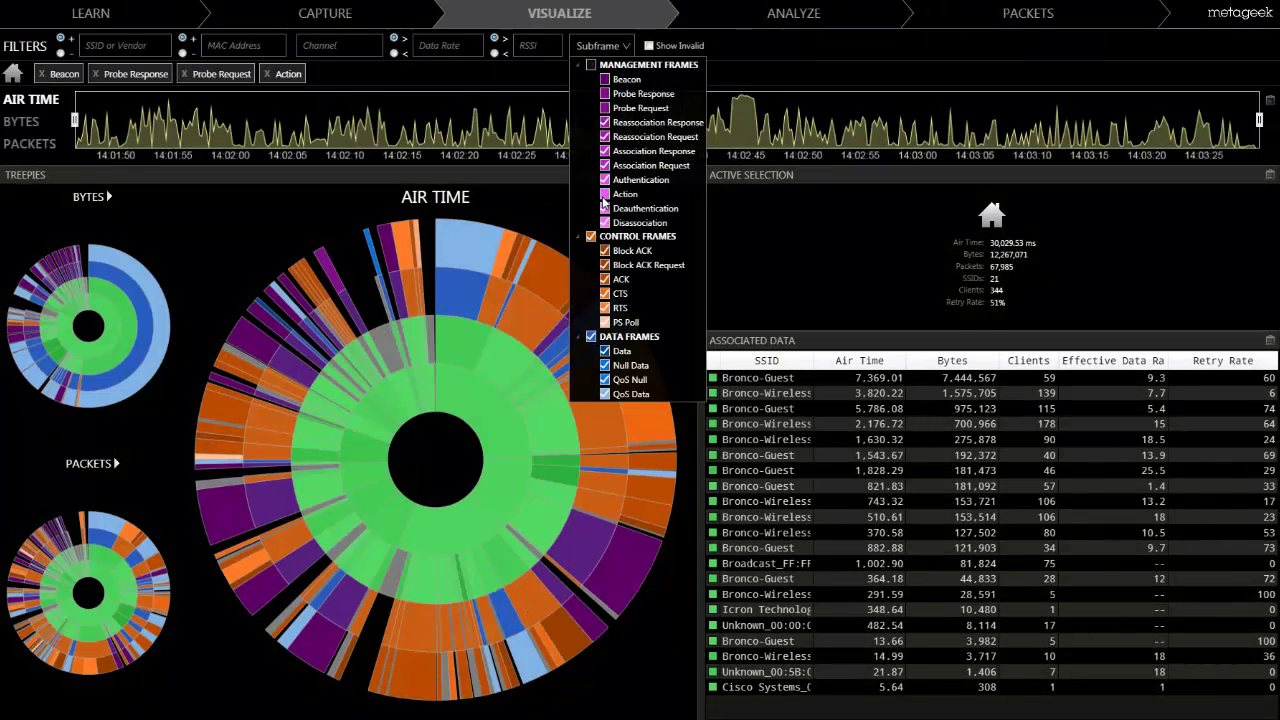
click(591, 336)
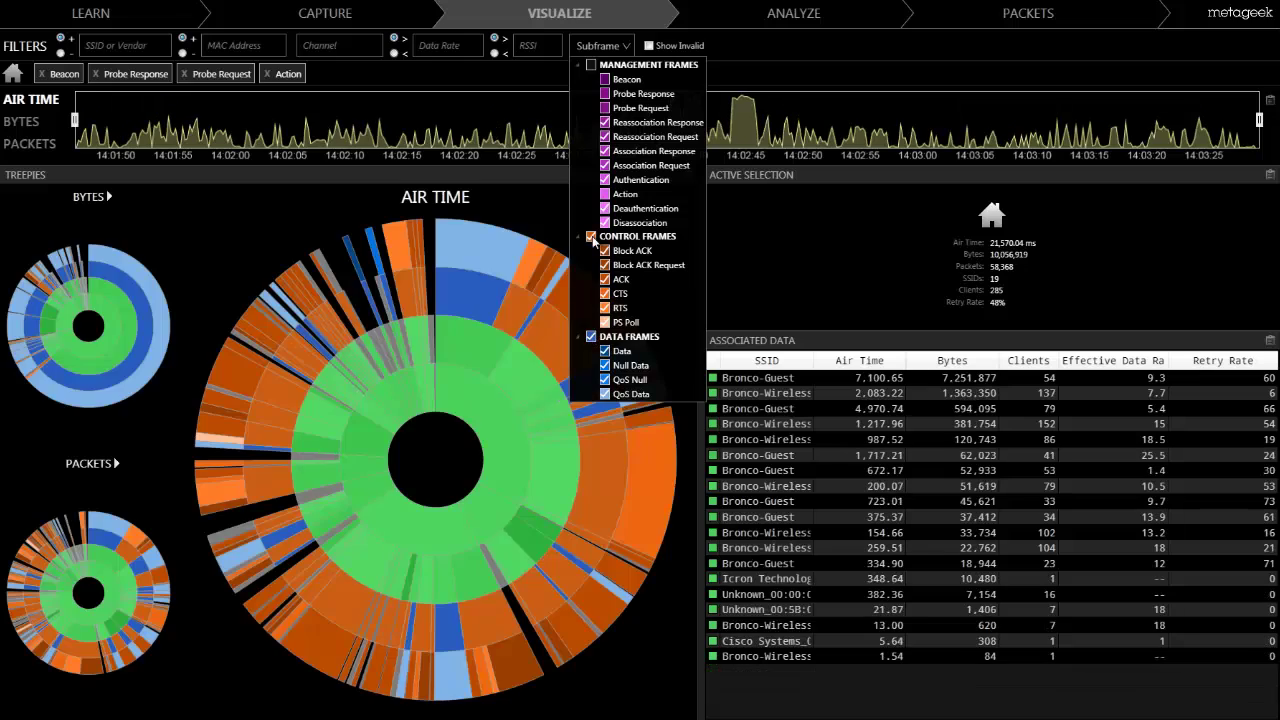
click(591, 236)
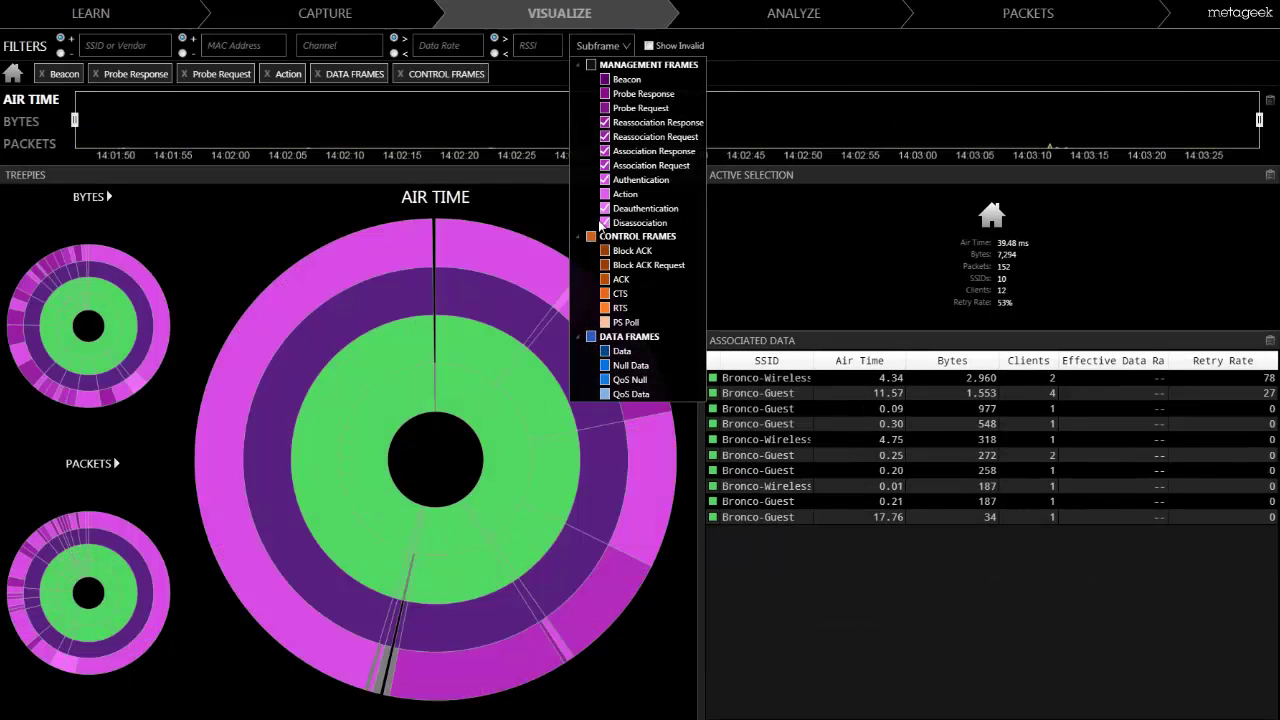
Step: View the remaining frames as packets, drill into the first Bronco-Wireless access point and back out, and select the neighbouring access point
click(980, 20)
click(983, 20)
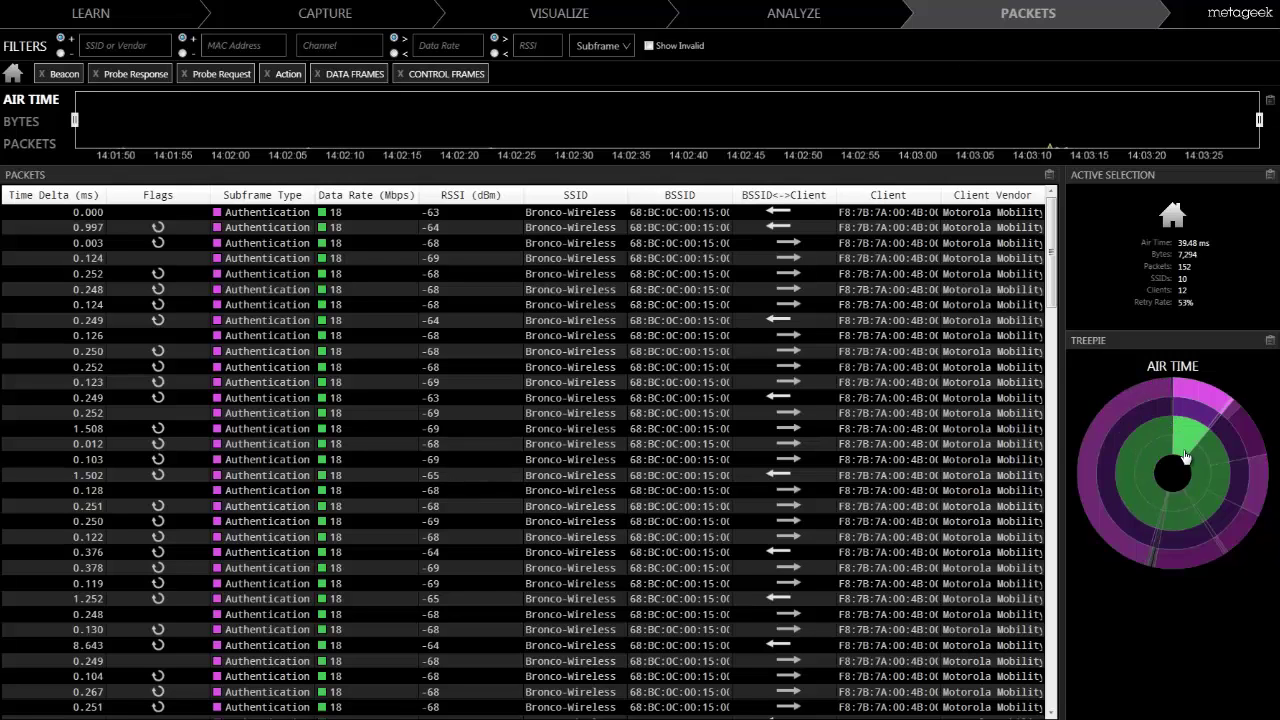
click(1184, 458)
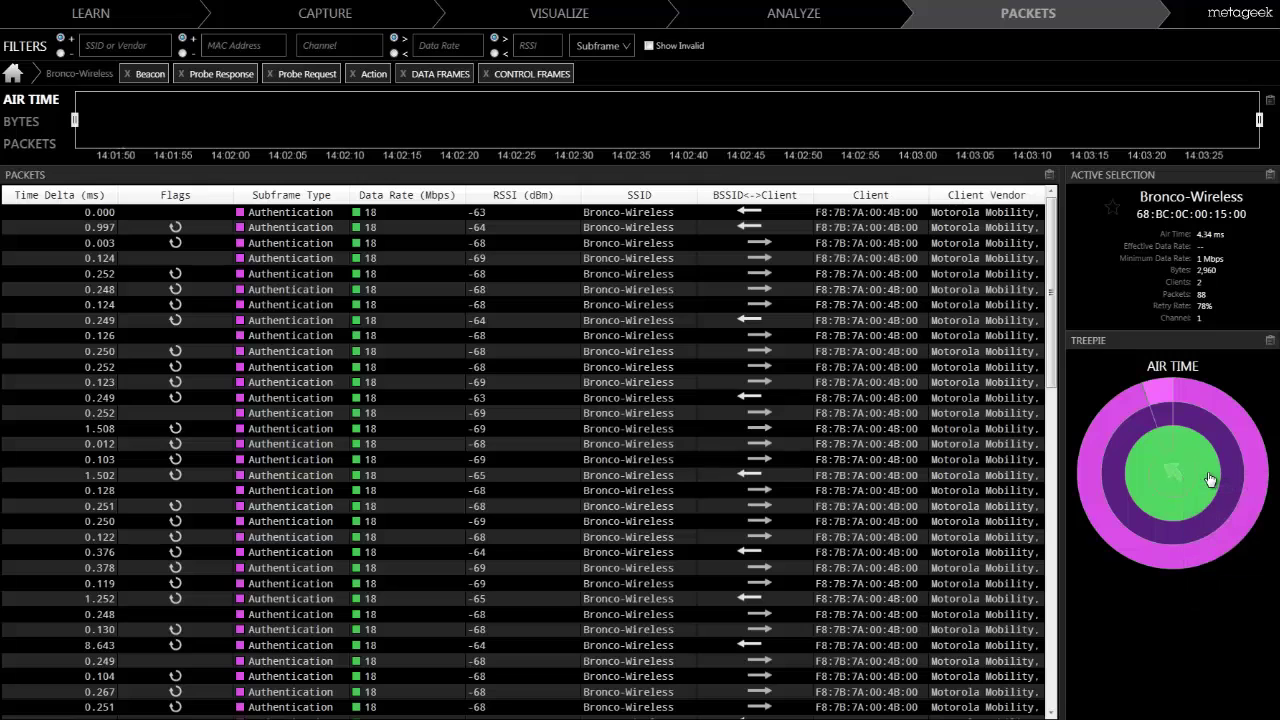
click(1210, 480)
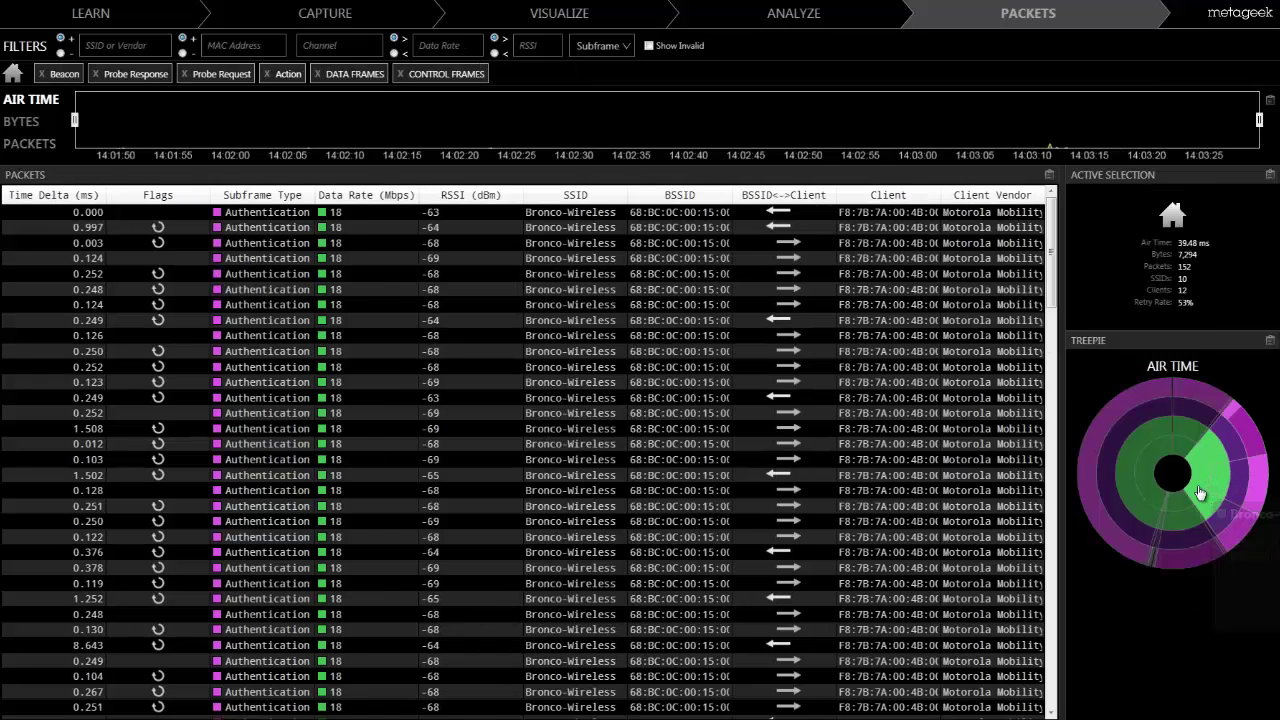
click(1200, 493)
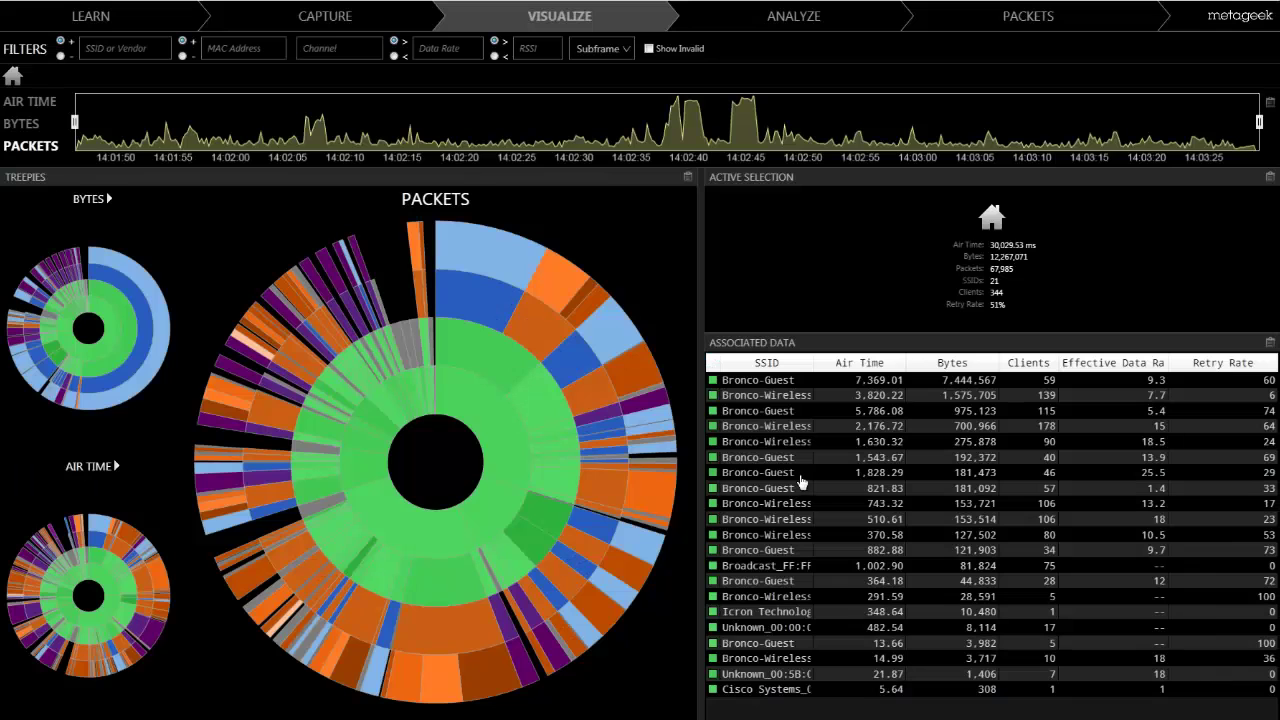
Step: Copy the Packets treepies image, switch to the Eye P.A. Report Demo in Google Docs and review it through the Air Time Utilization section
click(687, 180)
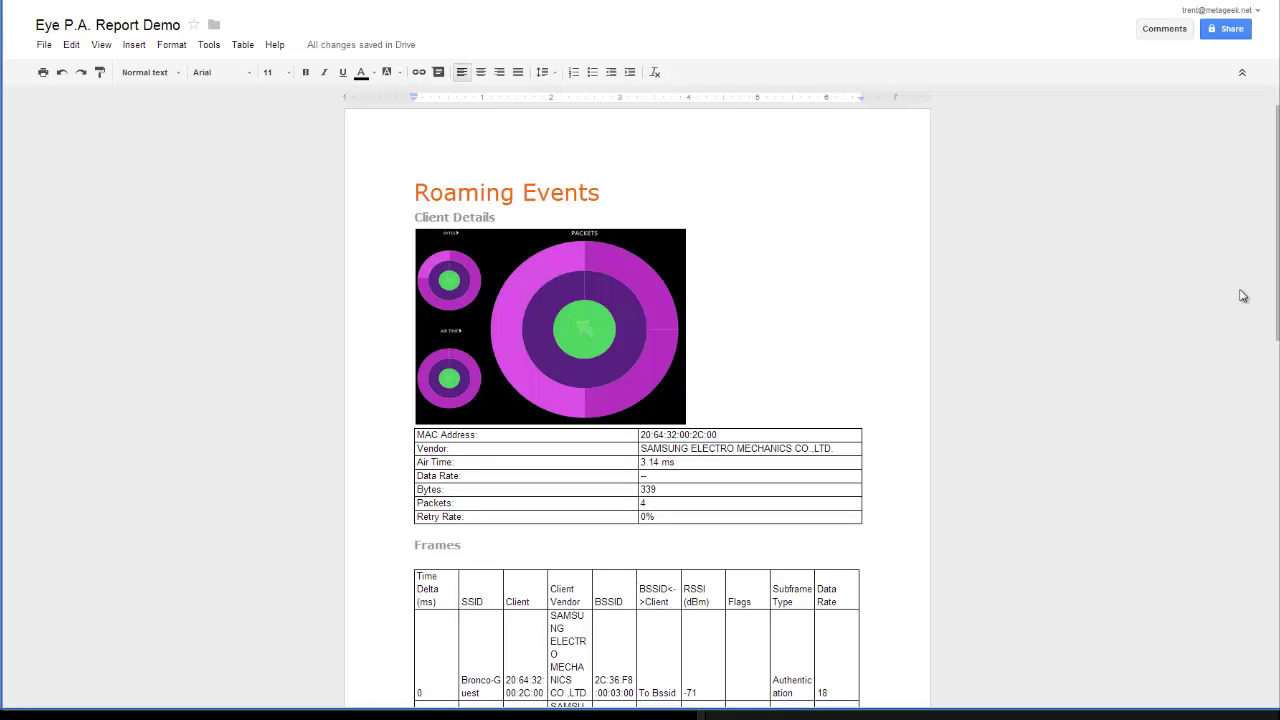
scroll(1277, 275, down, 2)
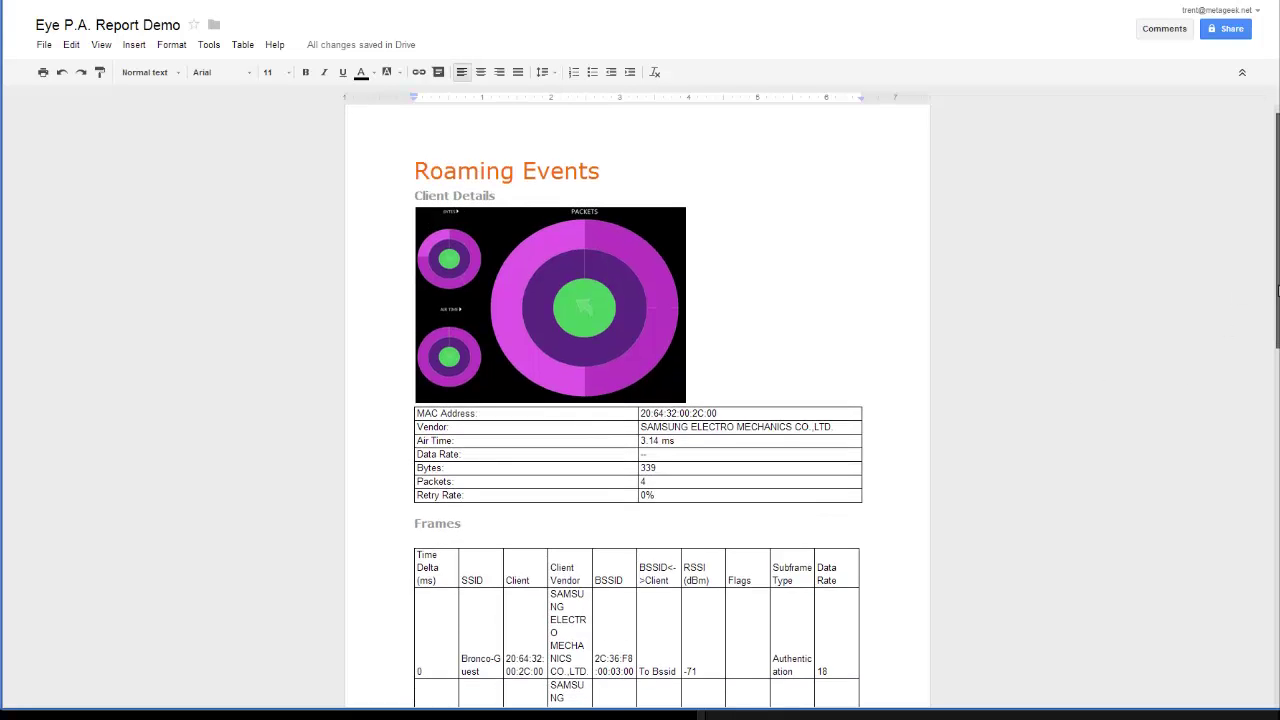
drag(1277, 345, 1260, 626)
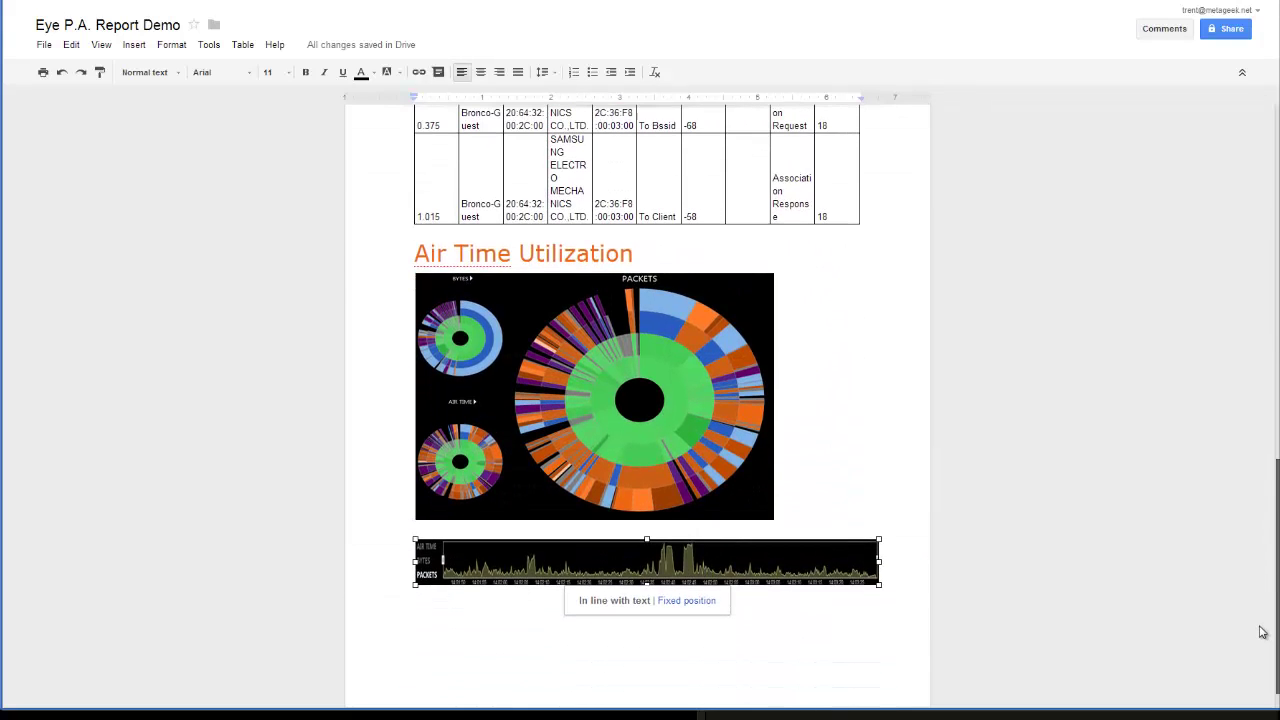